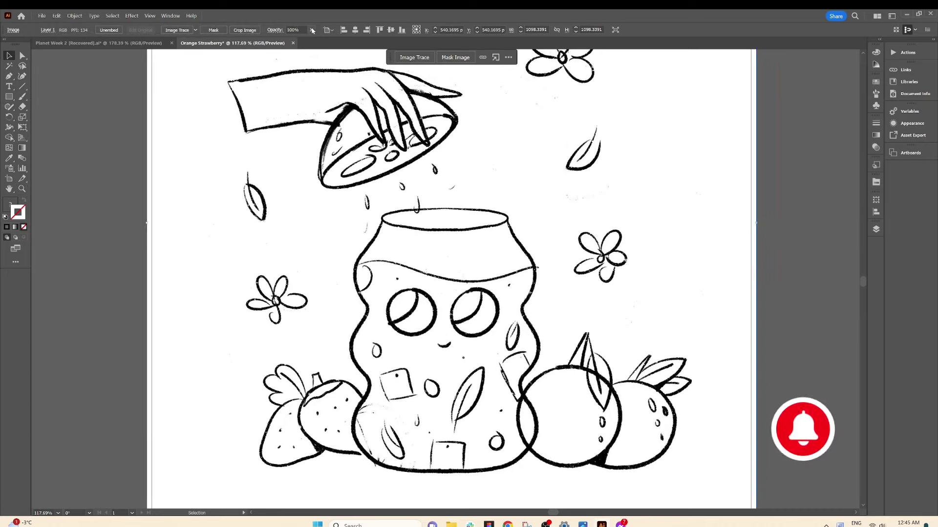
Step: Fade the sketch to 36% opacity, then rename its layer BG and lock it
left_click(474, 285)
left_click(842, 501)
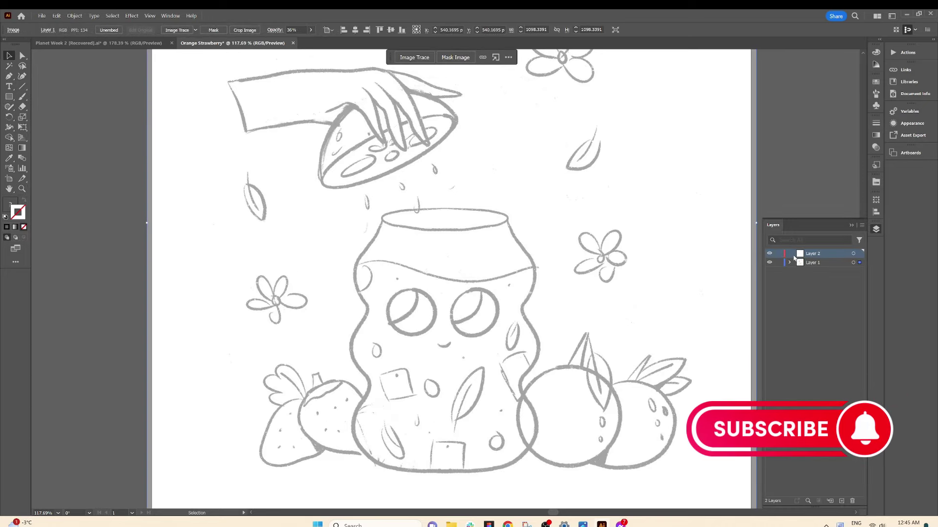
double_click(812, 263)
type("BG")
key("Return")
left_click(779, 263)
Step: Rename the drawing layer 'dr' and trace the jar's opening with an ellipse
double_click(812, 253)
type("dr")
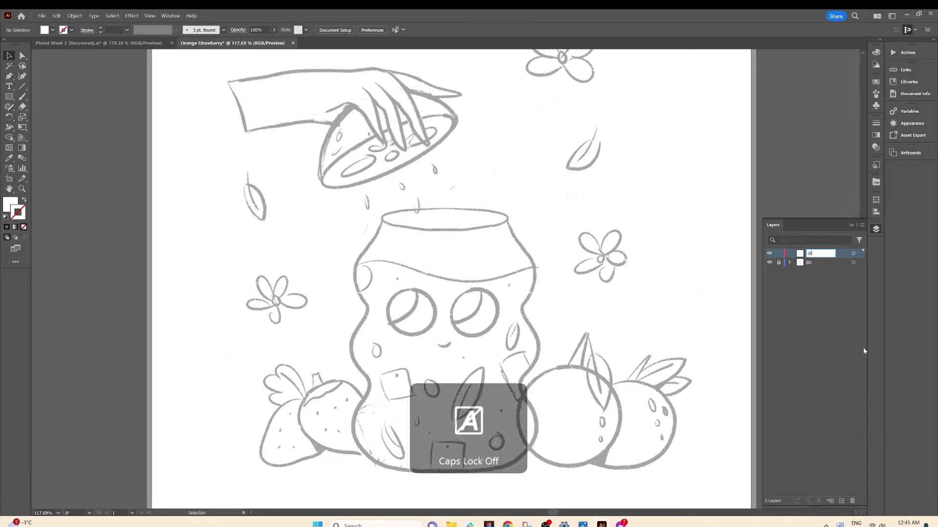
key("Return")
left_click(876, 230)
left_click(9, 97)
left_click_drag(386, 213, 508, 229)
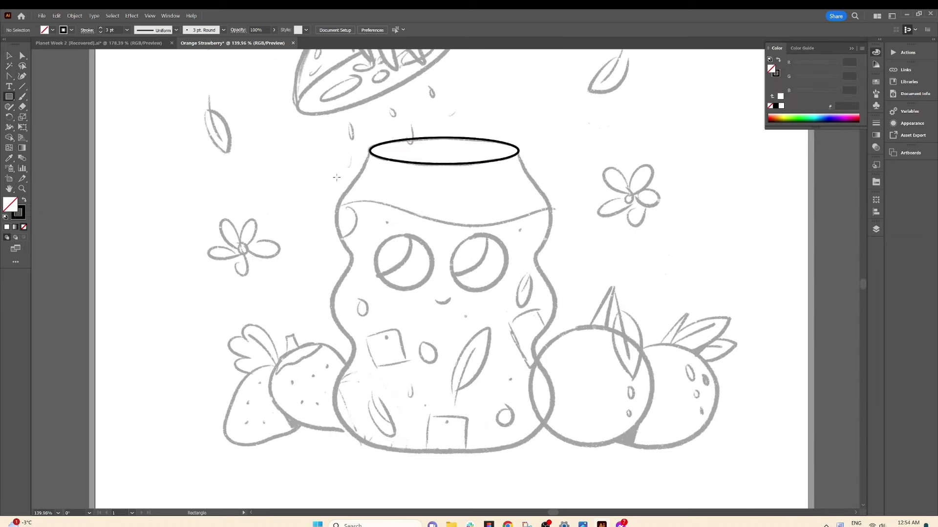
Step: Draw a rounded rectangle over the jar's top bulge and add a widened copy below it
left_click_drag(336, 178, 551, 253)
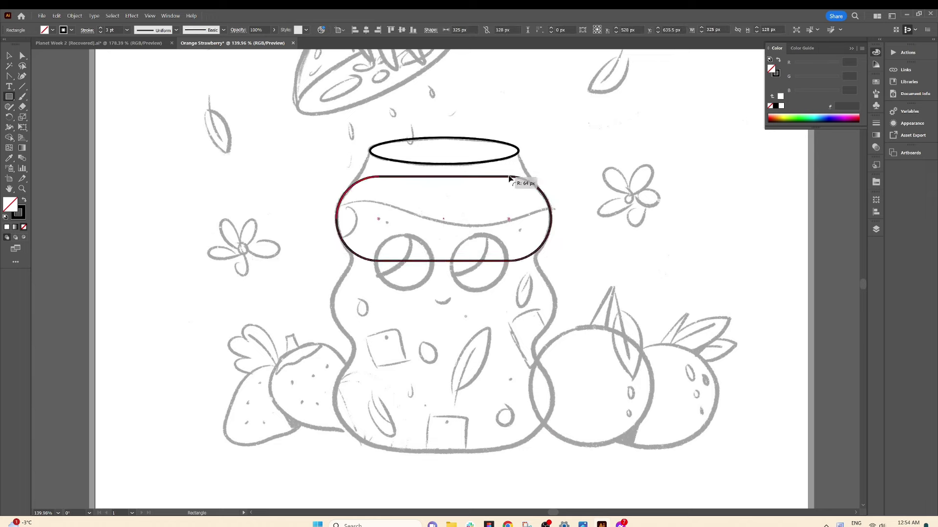
key("v")
mouse_move(398, 260)
left_mouse_down()
mouse_move(398, 341)
mouse_move(447, 352)
left_mouse_up()
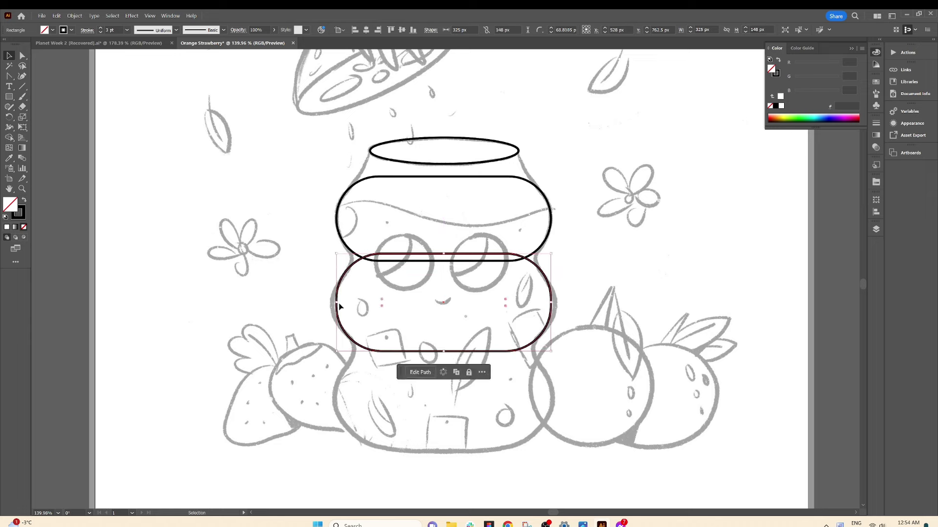
left_click_drag(331, 304, 331, 304)
left_click_drag(556, 303, 556, 304)
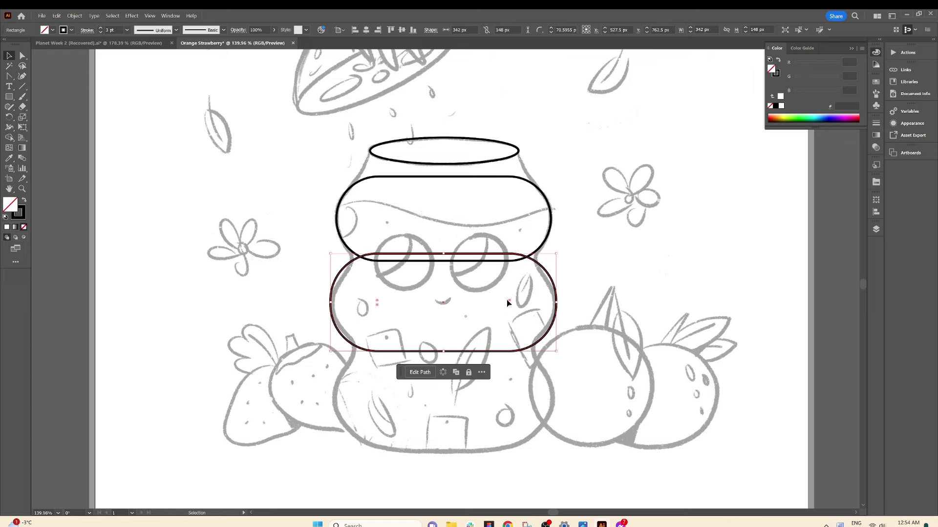
left_click(506, 305)
Step: Add a third, rounder rectangle at the bottom and merge all three with Shape Builder
mouse_move(498, 352)
left_mouse_down()
mouse_move(498, 445)
mouse_move(447, 452)
left_mouse_up()
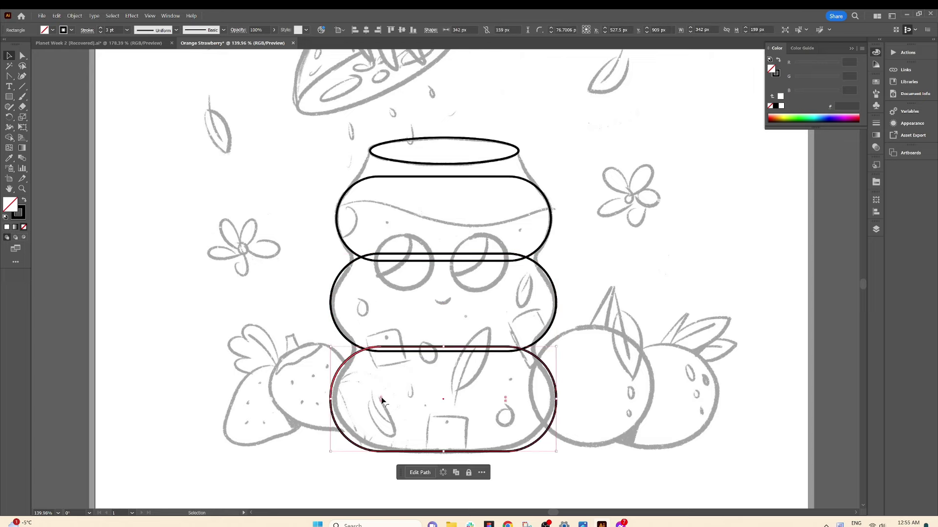
left_click_drag(381, 399, 383, 400)
left_click_drag(567, 168, 322, 457)
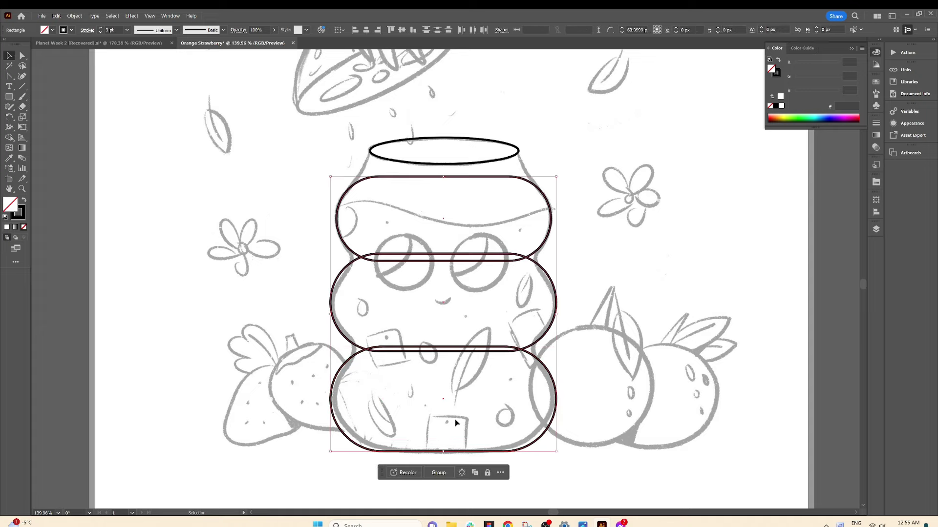
key("shift+m")
left_click_drag(443, 400, 441, 229)
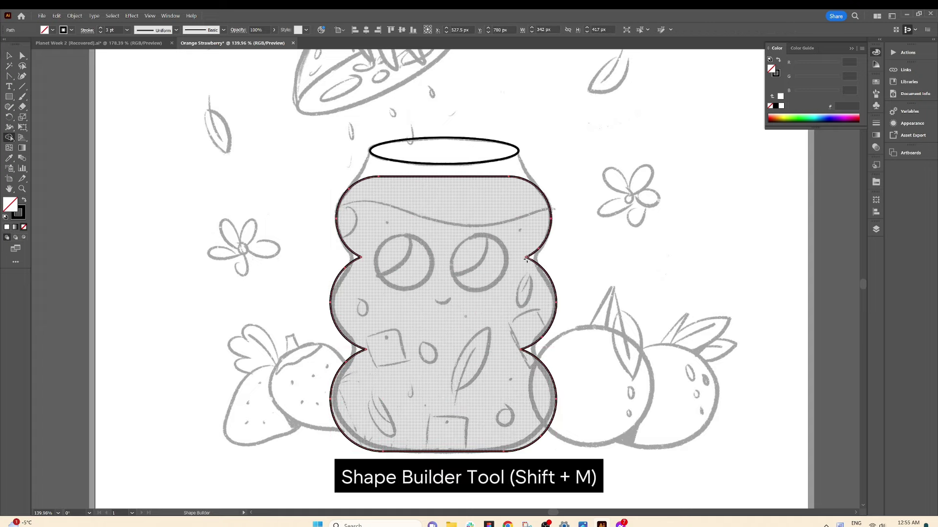
Step: Add a neck rectangle under the rim ellipse and merge it into the jar outline
key("a")
key("a")
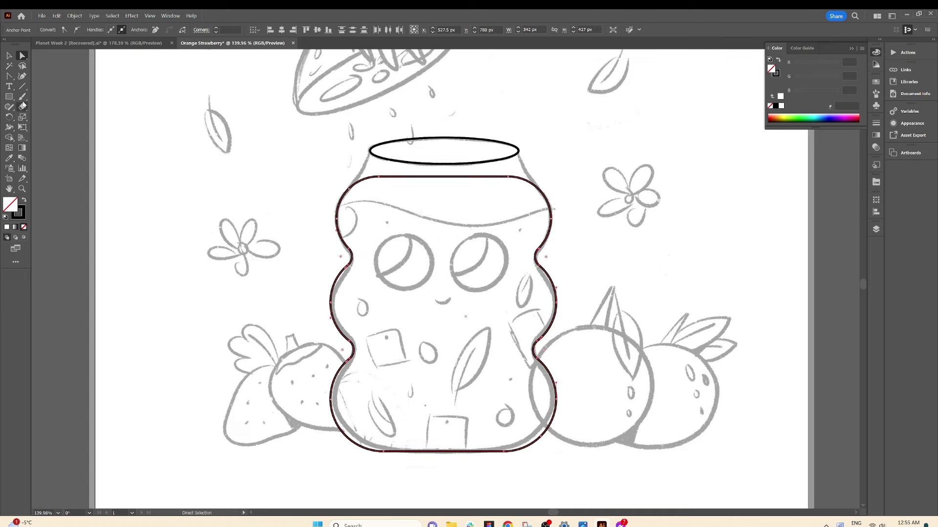
left_click(331, 260)
key("m")
left_click_drag(370, 150, 527, 186)
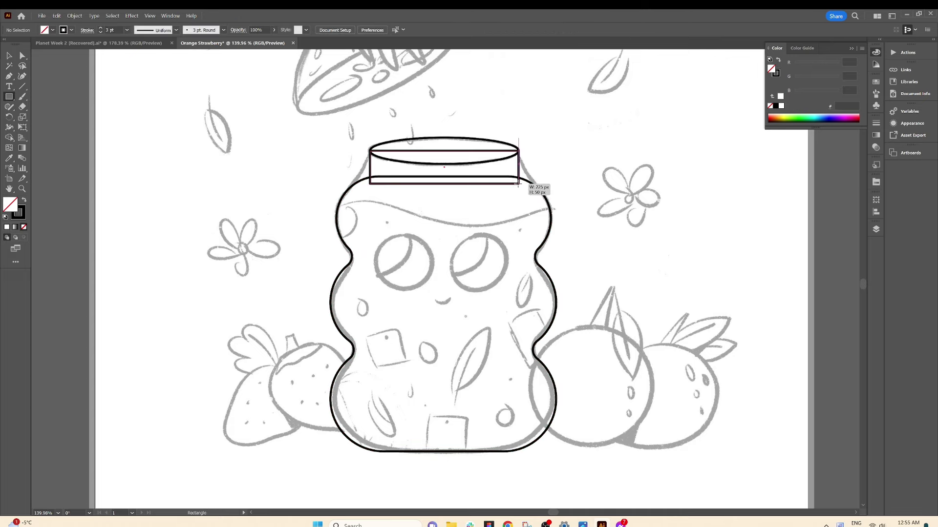
mouse_move(281, 180)
left_mouse_down()
mouse_move(381, 195)
mouse_move(410, 167)
left_mouse_up()
key("shift+m")
key("a")
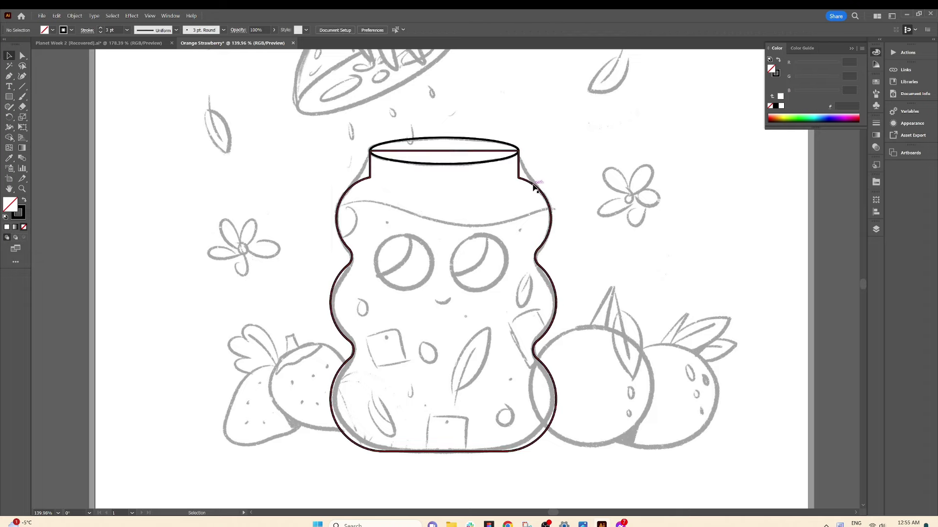
left_click(581, 151)
scroll(471, 290, "up", 5, "alt")
Step: Draw circles over both eyes, deleting a stray duplicate circle
left_click_drag(9, 96, 44, 111)
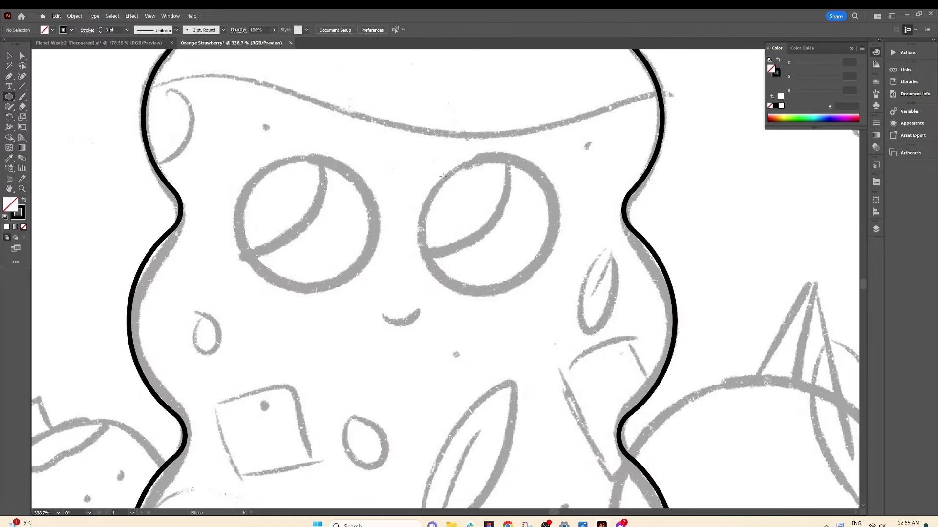
left_click_drag(421, 157, 560, 295)
key("v")
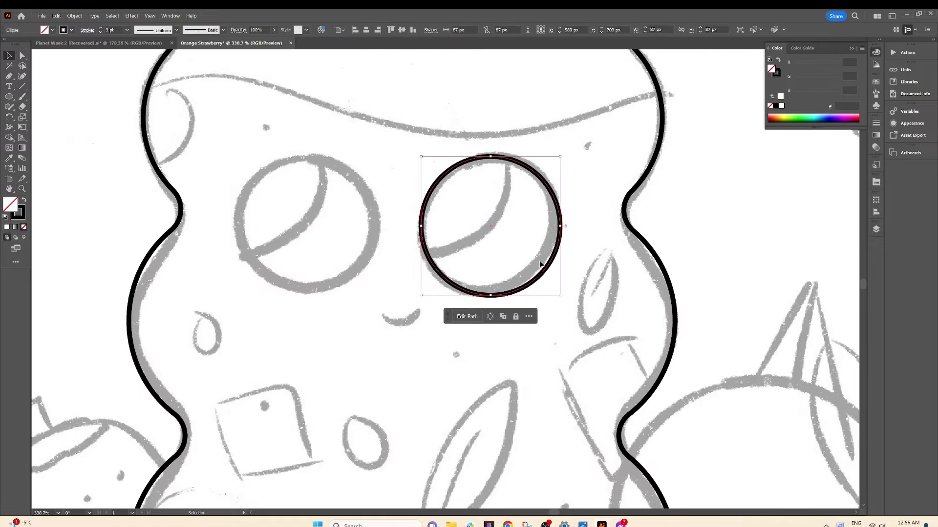
left_click_drag(540, 264, 492, 223, "alt")
left_click(511, 209)
left_click(538, 178)
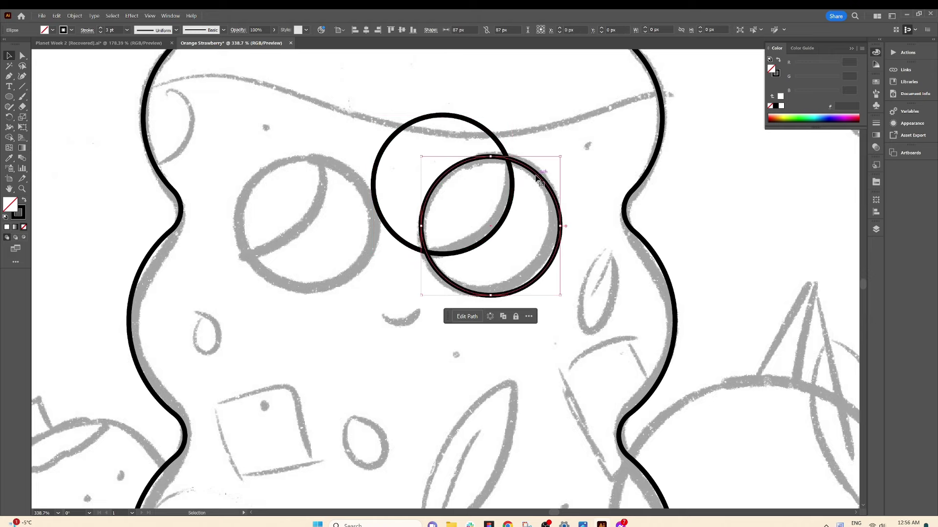
left_click(379, 220)
key("Delete")
left_click(543, 185)
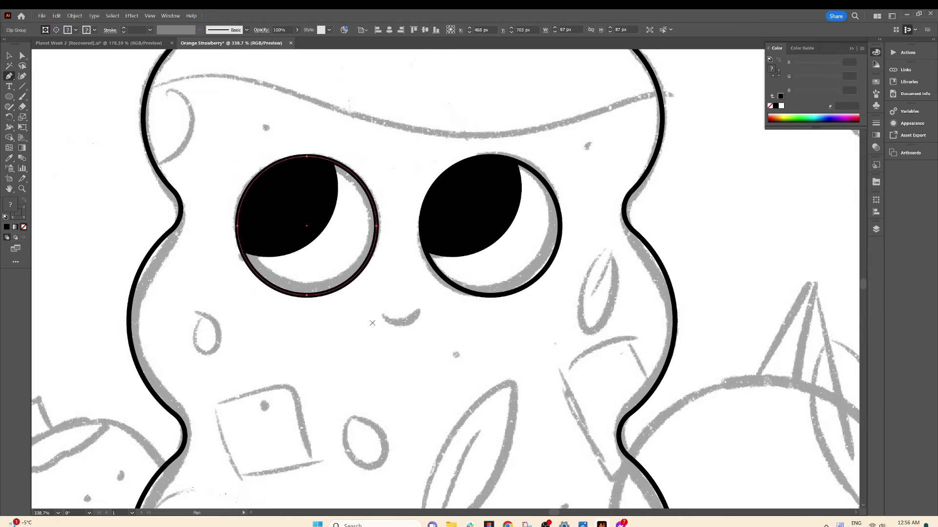
Step: Draw the curved smile with a black stroke below the eyes
left_click(382, 315)
left_click_drag(420, 312, 410, 316)
left_click(173, 228)
key("shift+c")
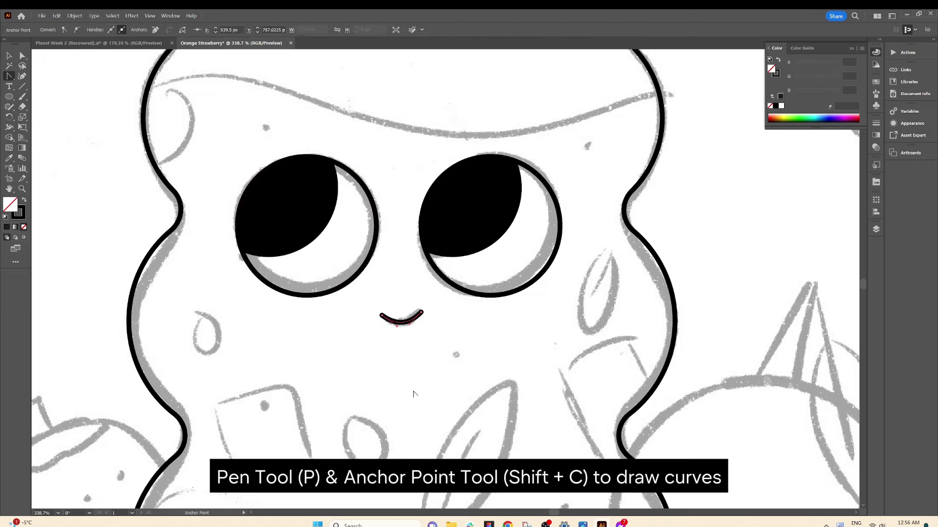
key("p")
left_click(246, 132)
Step: Draw the wavy juice line across the bottle from left to right edge
left_click_drag(350, 140, 408, 168)
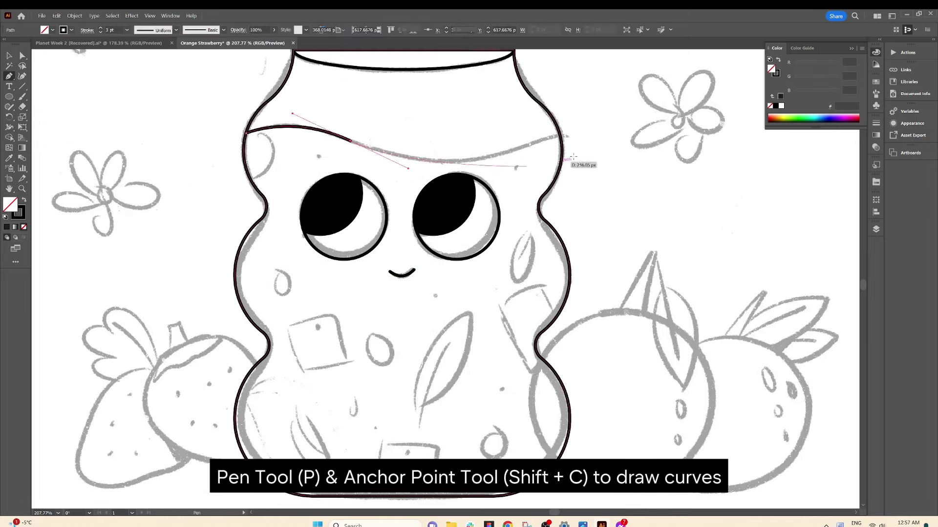
left_click_drag(563, 136, 633, 100)
left_click(9, 59)
key("ctrl+a")
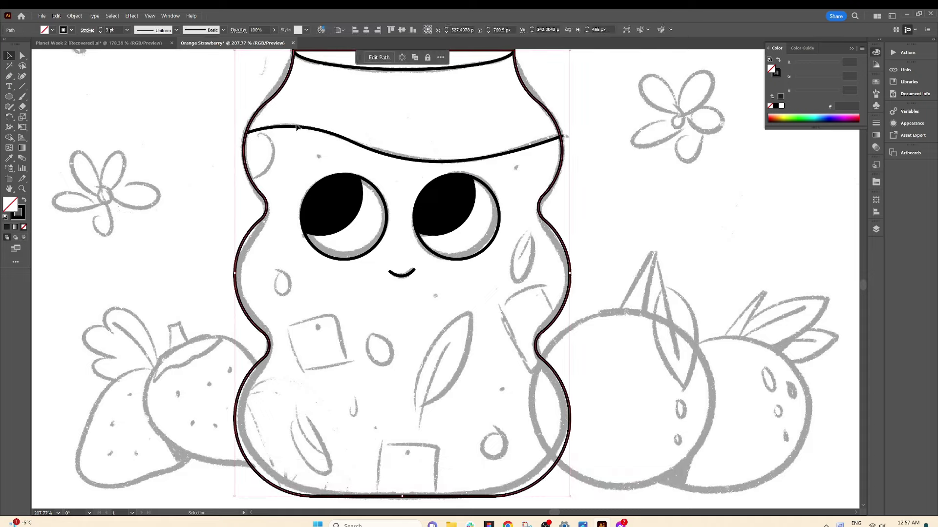
key("shift+m")
Step: Add four small bubble circles scattered inside the bottle
key("l")
left_click_drag(272, 274, 293, 295)
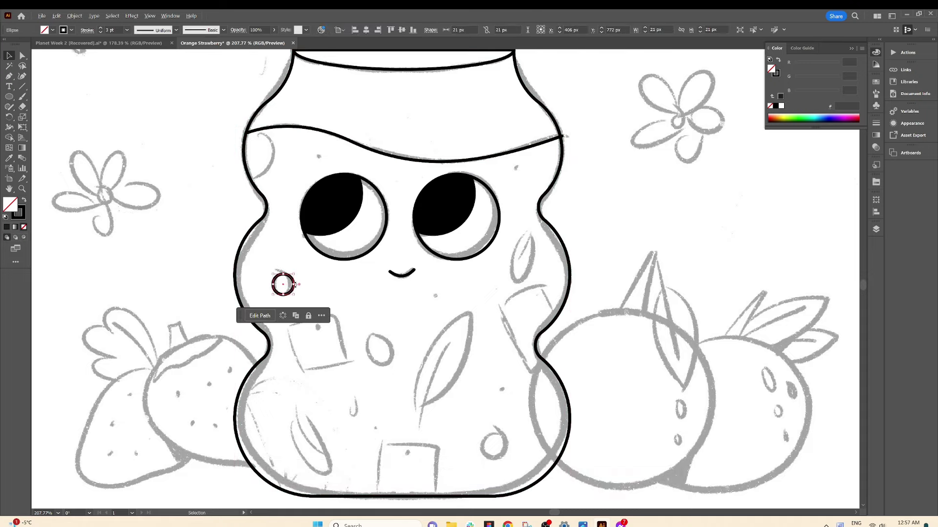
left_click_drag(369, 333, 399, 362)
left_click_drag(480, 431, 509, 460)
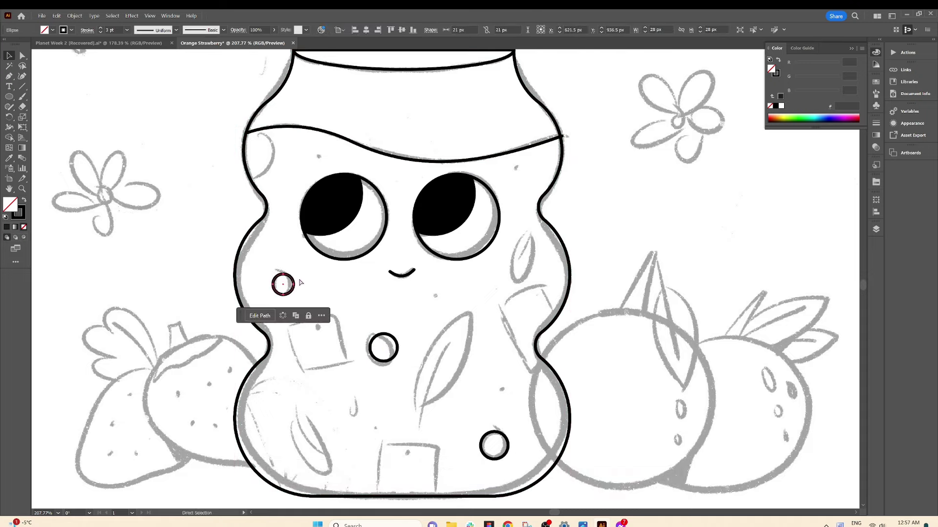
left_click_drag(335, 397, 357, 418)
key("v")
key("ctrl+shift+a")
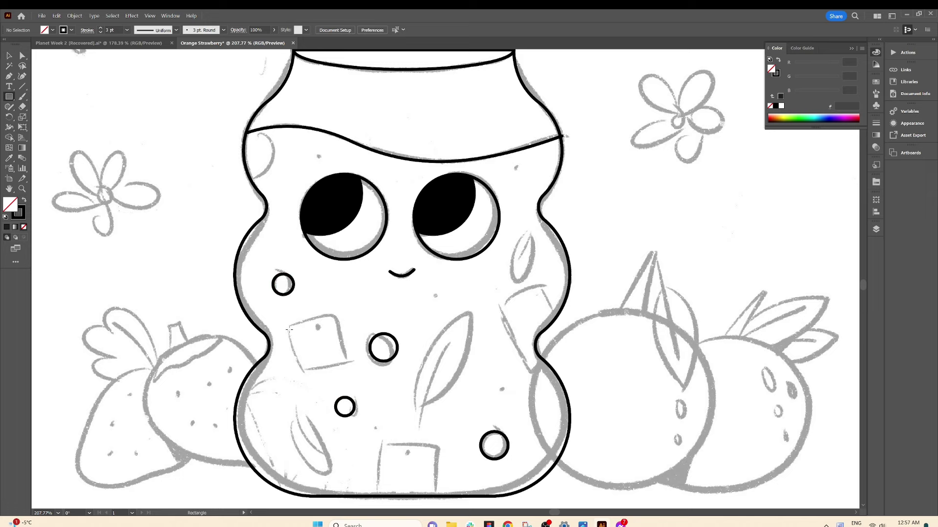
Step: Draw a square fruit chunk on the bottle's left and tilt it slightly
left_click_drag(288, 330, 337, 380)
key("v")
mouse_move(341, 328)
left_mouse_down()
mouse_move(330, 324)
mouse_move(406, 452)
mouse_move(443, 464)
left_mouse_up()
Step: Merge the bottom square chunk with the jar outline using Shape Builder
scroll(443, 464, "down", 1)
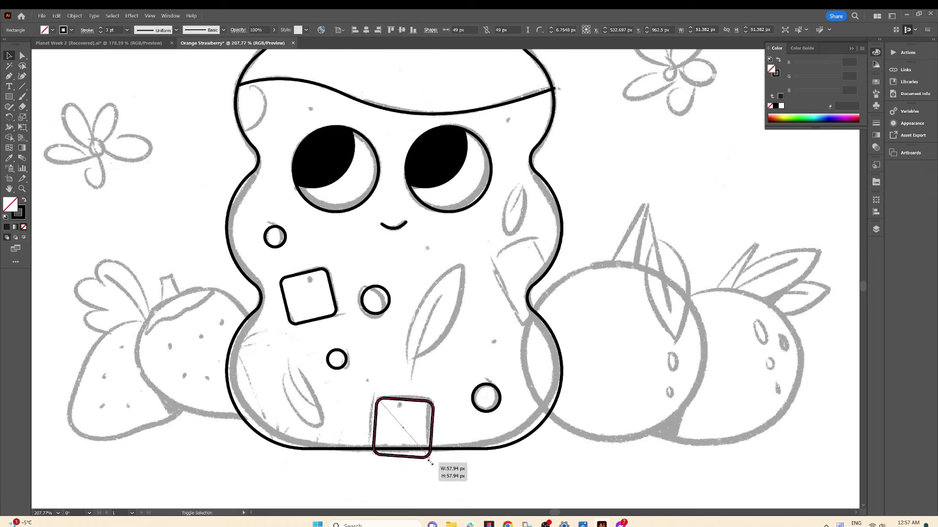
left_click_drag(435, 420, 446, 450)
left_click(455, 447, "shift")
key("shift+m")
left_click(9, 55)
left_click(425, 287)
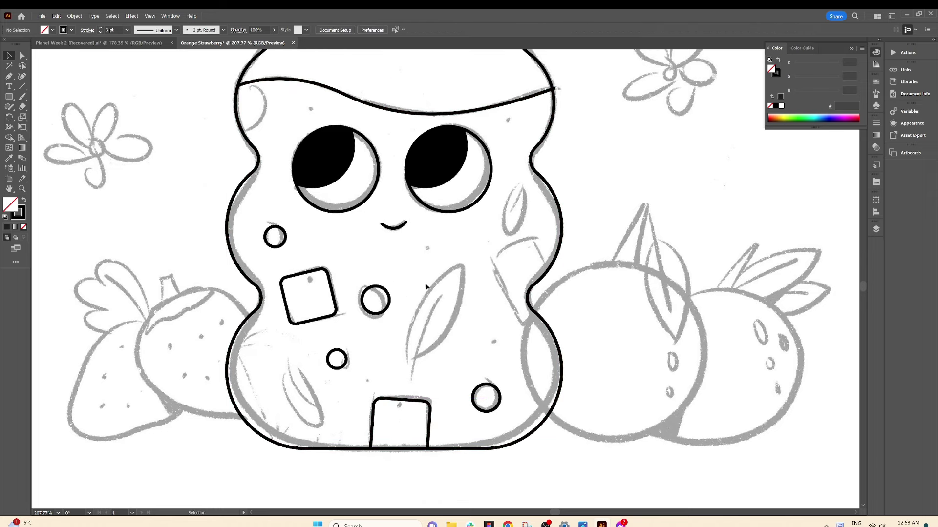
Step: Draw a curved leaf outline with a stem inside the bottle
left_click(442, 298)
key("shift+c")
left_click_drag(425, 337, 420, 336)
left_click(410, 359)
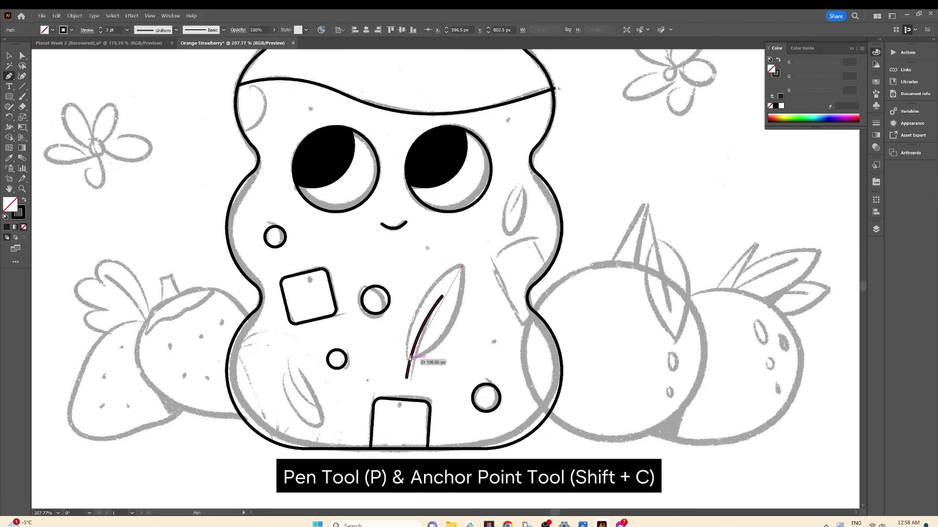
left_click(462, 266)
left_click_drag(440, 305, 452, 331)
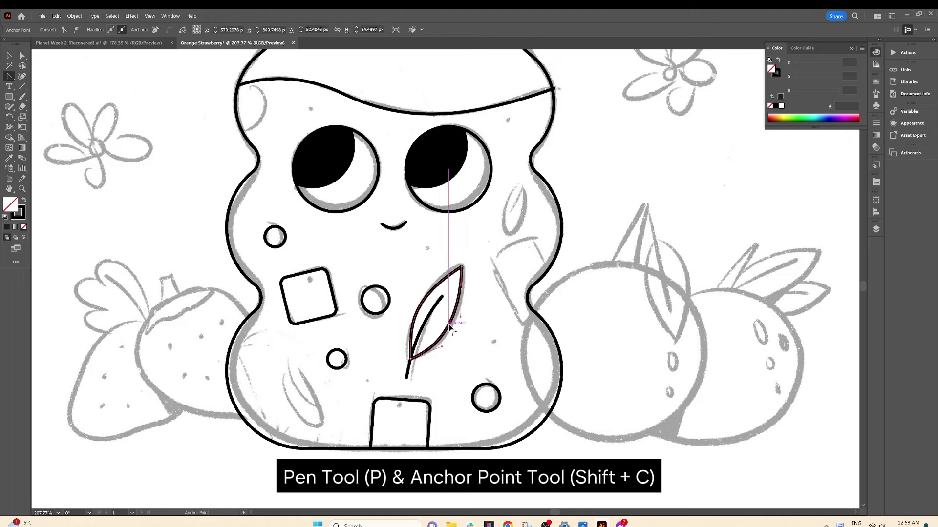
key("z")
left_click(469, 303)
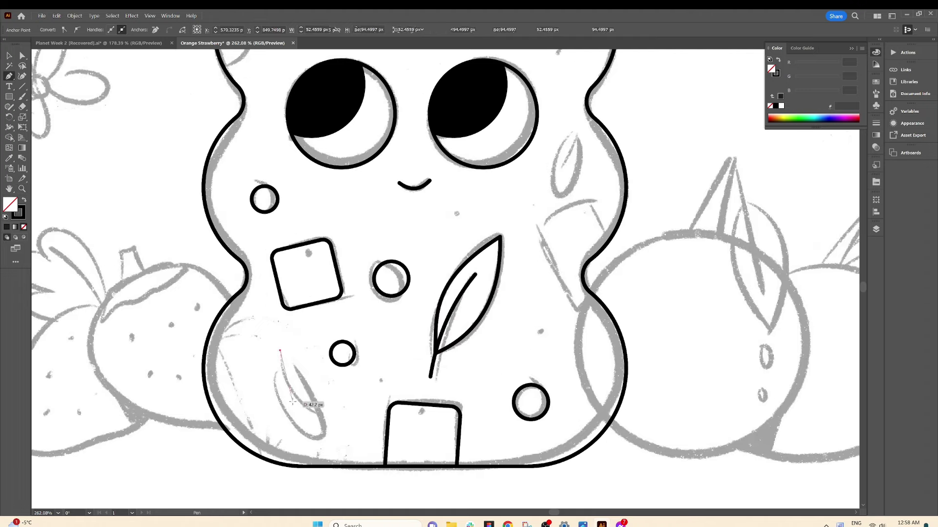
Step: Start a second leaf at lower left and curve its side
left_click(309, 415)
key("shift+v")
mouse_move(320, 436)
left_mouse_down()
mouse_move(328, 438)
mouse_move(300, 423)
mouse_move(283, 274)
left_mouse_up()
key("v")
scroll(318, 412, "down", 2)
scroll(288, 367, "up", 2)
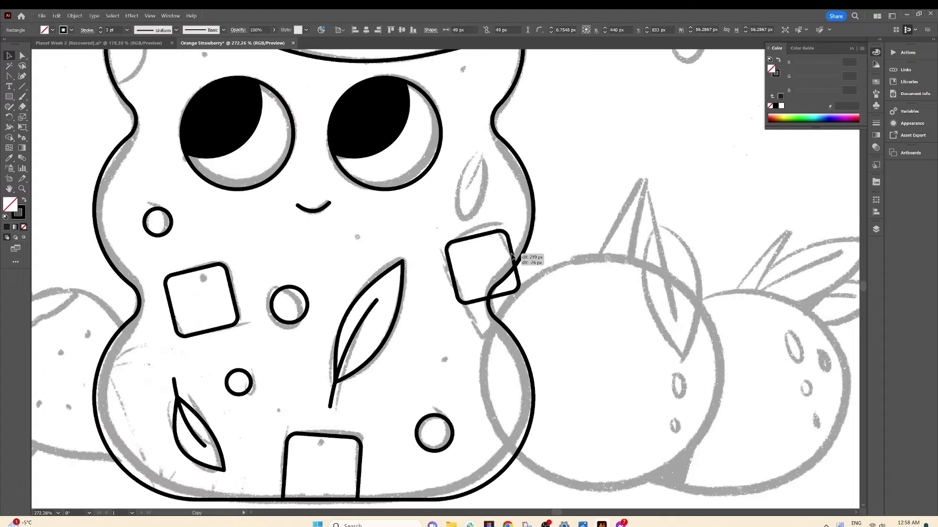
Step: Place a tilted square chunk at the bottle's right edge
left_click_drag(513, 305, 513, 326)
key("shift+m")
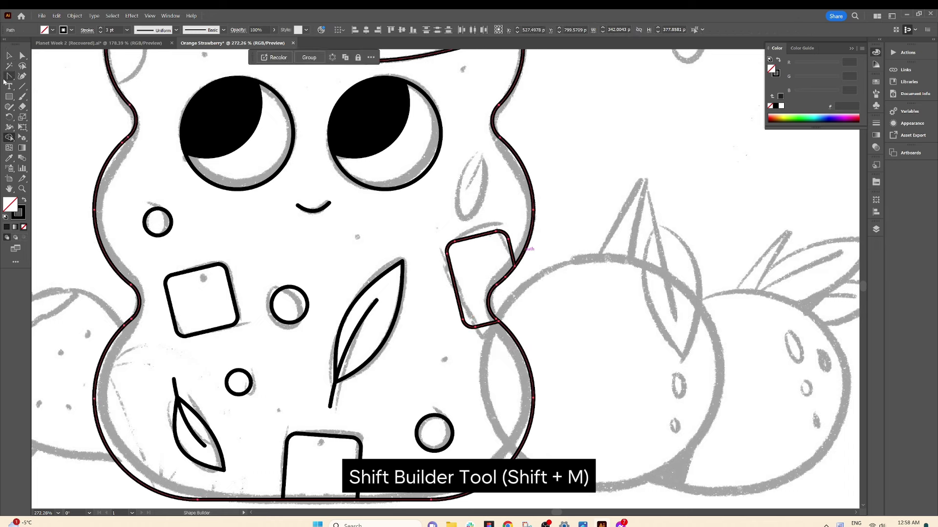
key("v")
left_click(39, 129)
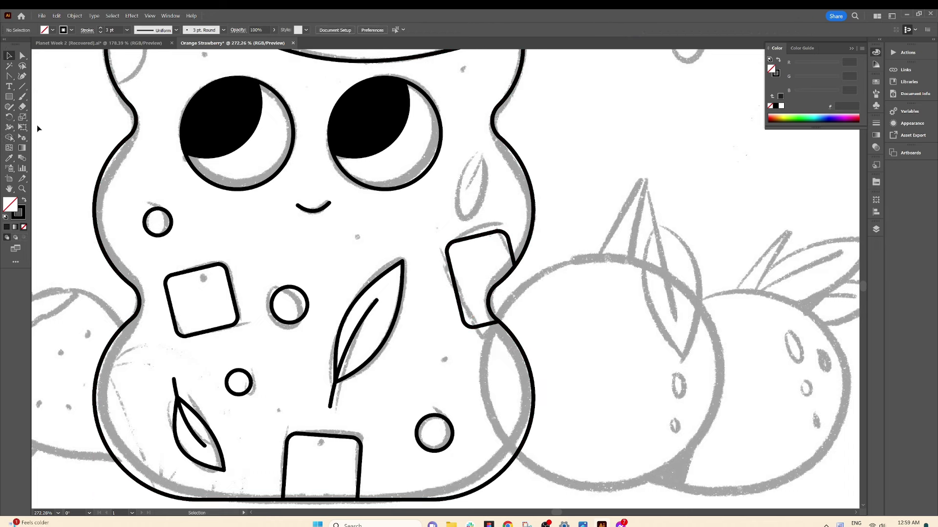
Step: Draw a tilted ellipse leaf and position a copy at the bottle's upper right
left_click(8, 97)
left_click(48, 118)
left_click_drag(182, 404, 215, 482)
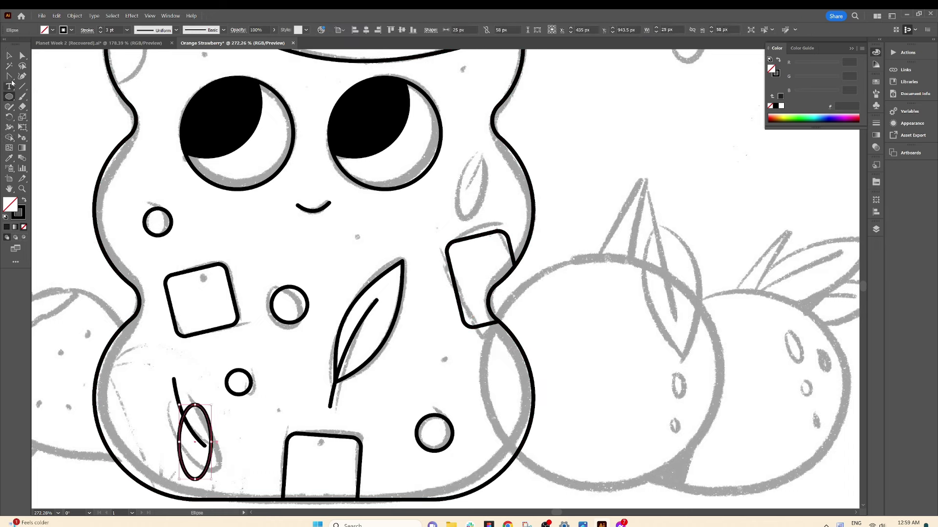
mouse_move(218, 402)
left_mouse_down()
mouse_move(190, 397)
mouse_move(196, 412)
mouse_move(464, 169)
mouse_move(469, 180)
left_mouse_up()
right_click(467, 166)
left_click(579, 350)
left_click(290, 395)
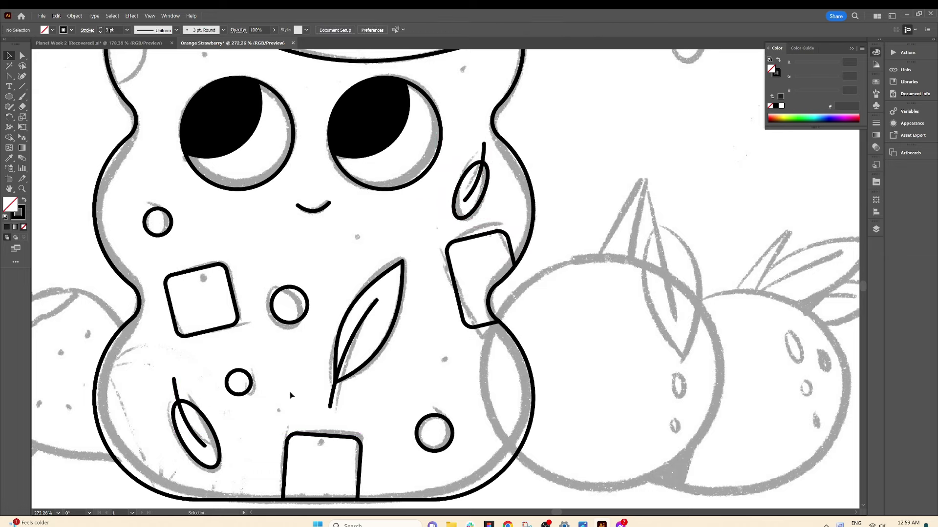
Step: Add a bubble circle at the bottle's upper-left edge, trimmed to the outline
scroll(290, 395, "down", 5)
scroll(196, 161, "up", 5)
key("l")
left_click_drag(157, 122, 234, 201)
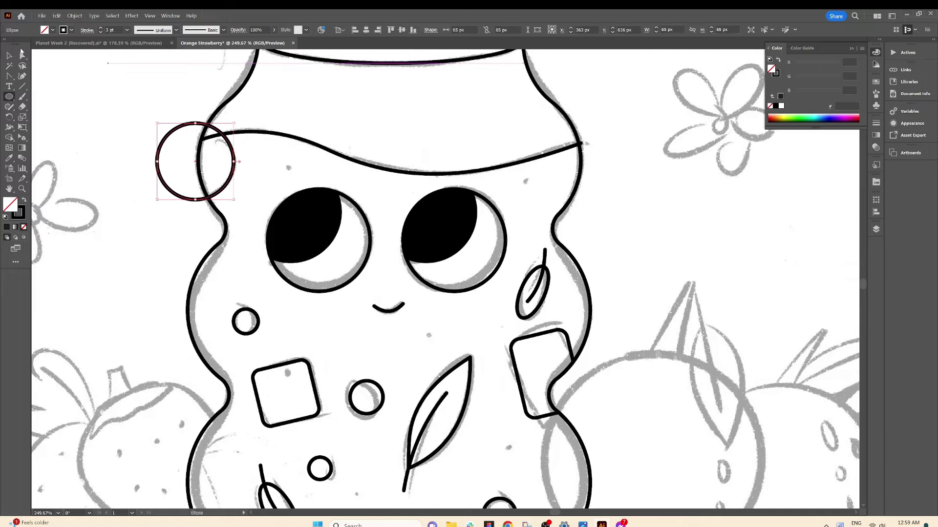
left_click(224, 225, "shift")
Step: Scatter small solid black dots inside the bottle
scroll(377, 182, "down", 2)
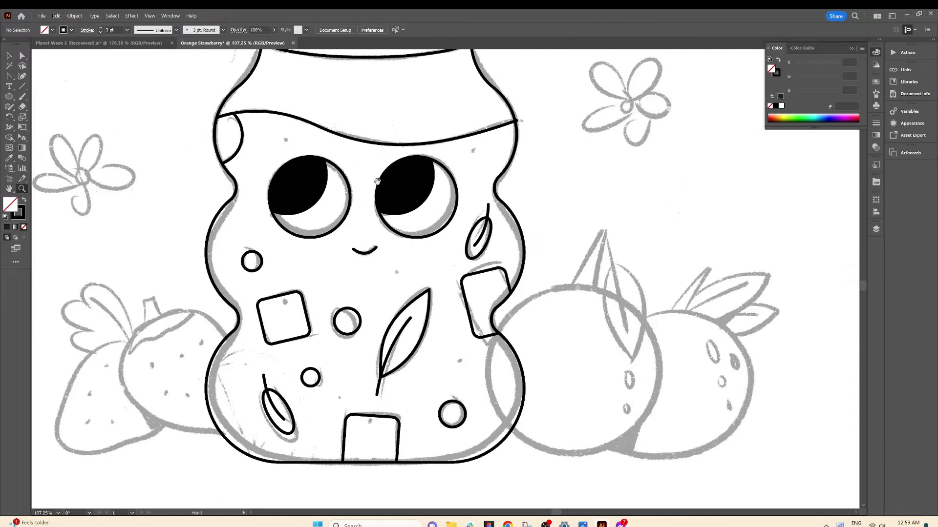
mouse_move(283, 137)
left_mouse_down()
mouse_move(459, 364)
mouse_move(308, 282)
left_mouse_up()
key("shift+x")
key("v")
scroll(320, 174, "up", 2)
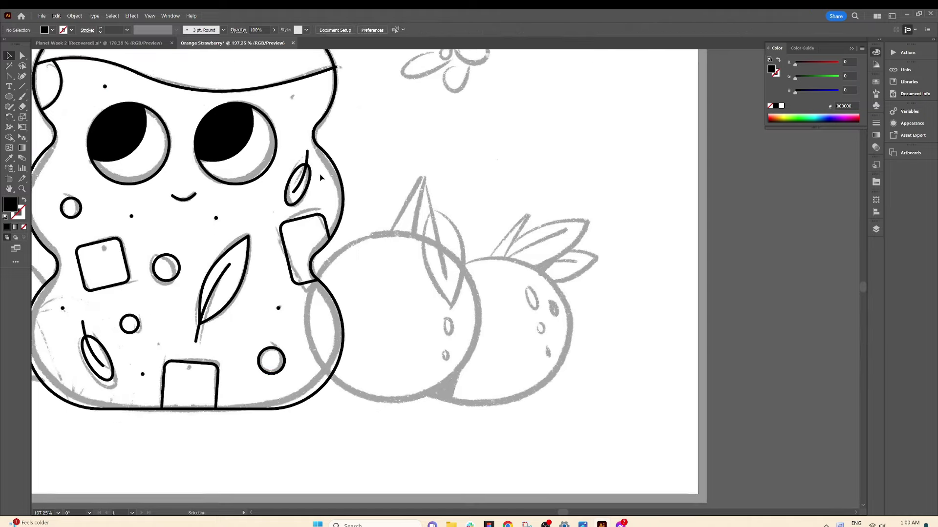
key("shift+x")
Step: Trace the left orange with a large circle
key("i")
key("l")
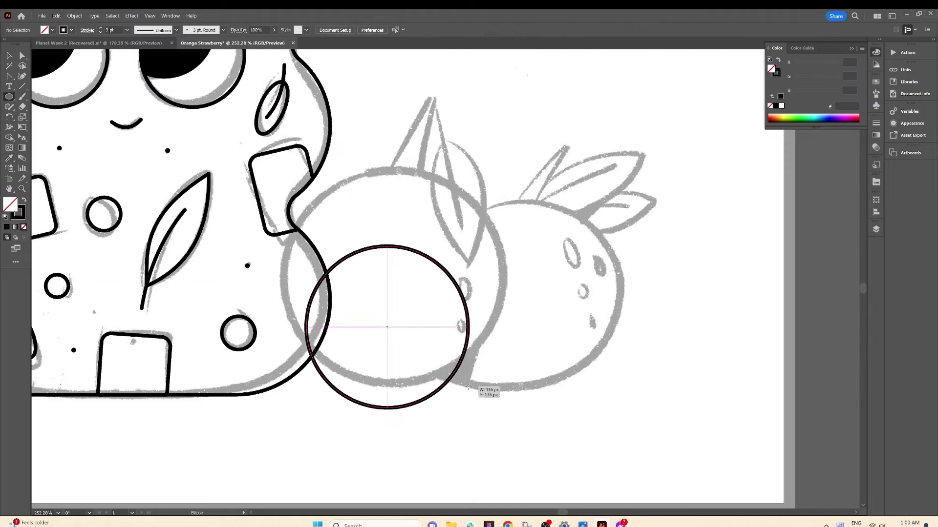
left_click_drag(393, 279, 506, 393)
key("z")
left_click(430, 143)
Step: Draw the orange's pointed stem at its top
left_click(9, 77)
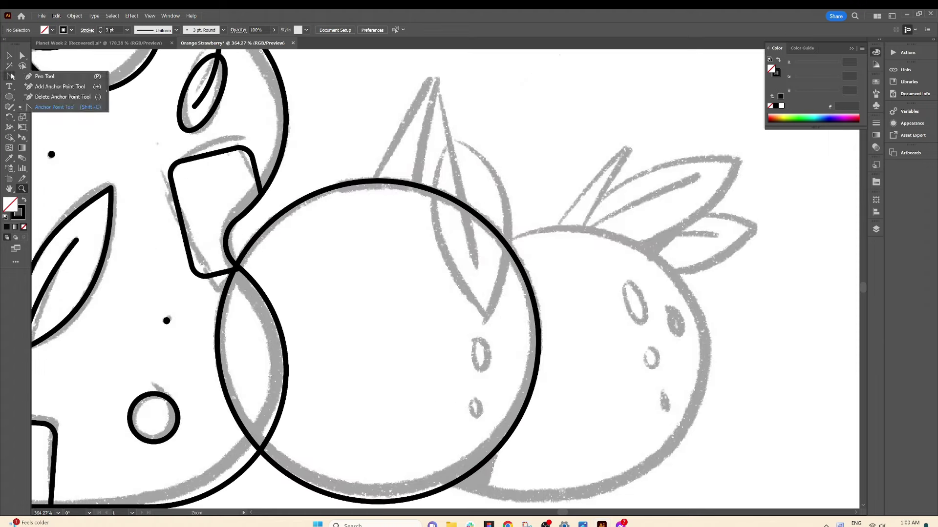
left_click(371, 184)
left_click(429, 76)
left_click(438, 79)
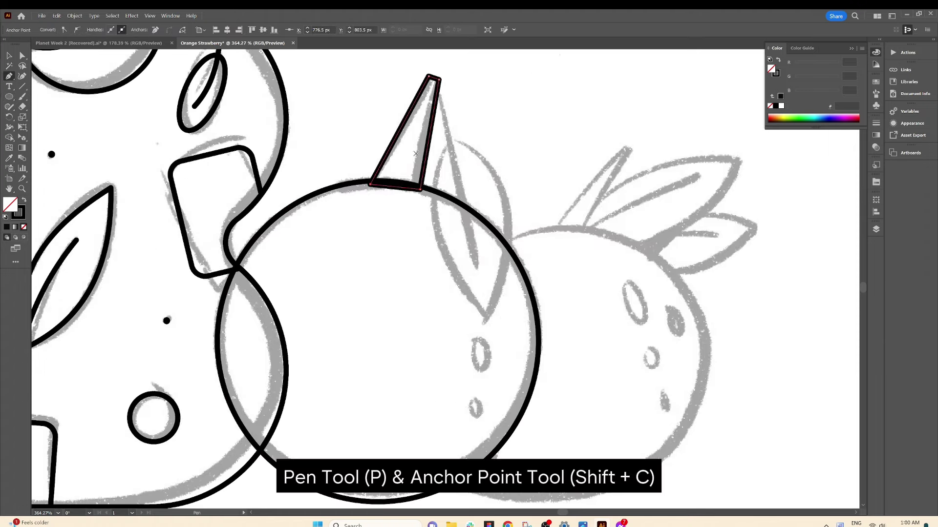
key("p")
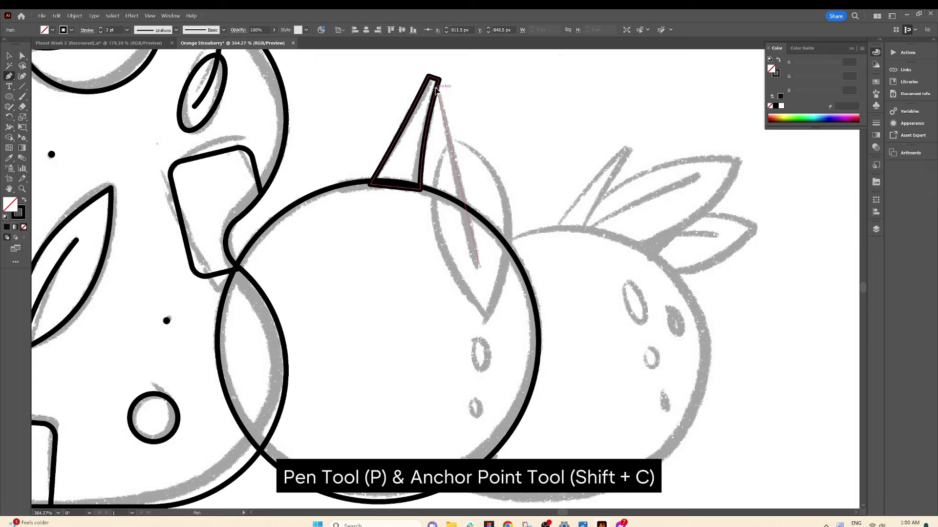
Step: Draw a leaf from the stem tip with outward-curved sides
left_click(436, 90)
key("Escape")
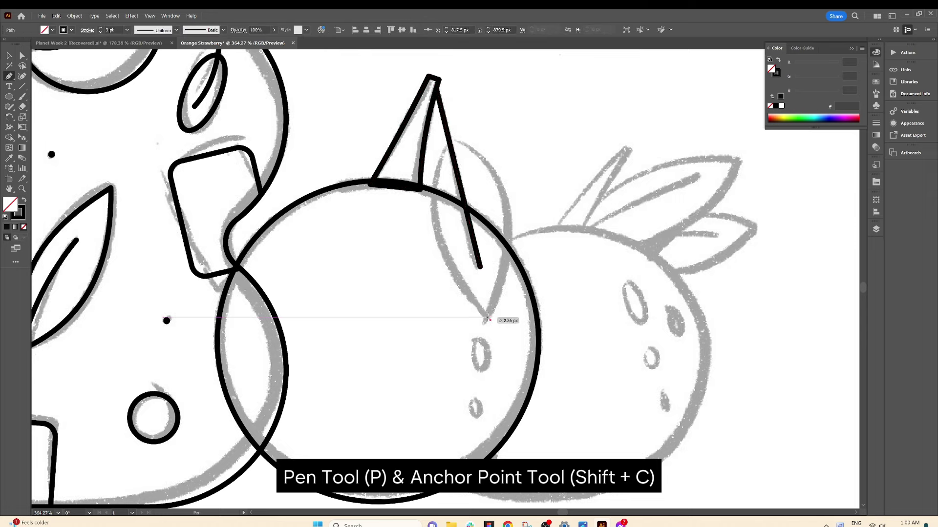
left_click(450, 143)
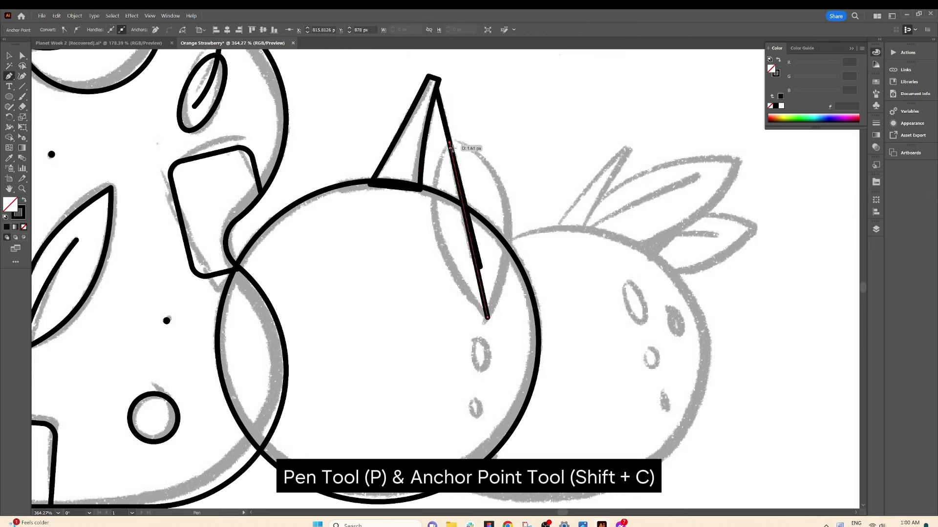
left_click(487, 318)
mouse_move(467, 293)
left_mouse_down()
mouse_move(440, 254)
mouse_move(506, 210)
left_mouse_up()
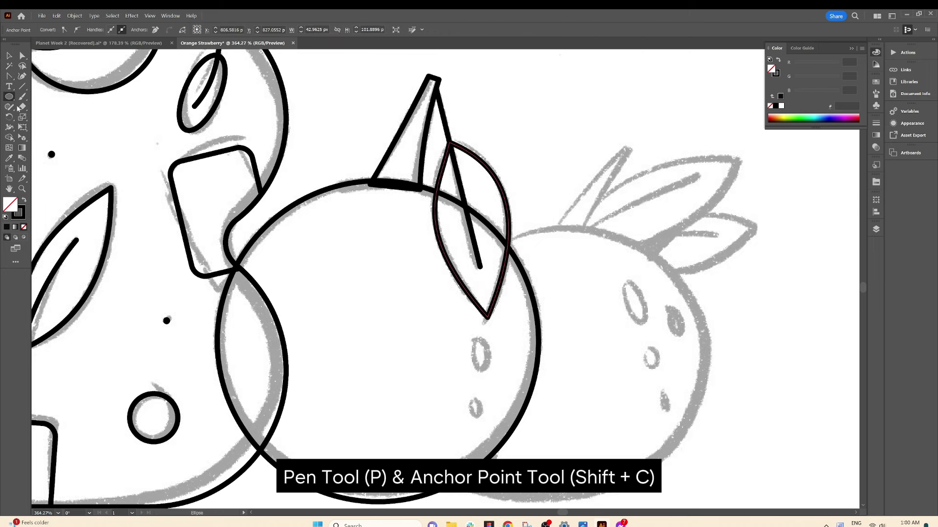
Step: Add small tilted seed ellipses on the orange
left_click_drag(475, 338, 487, 374)
key("v")
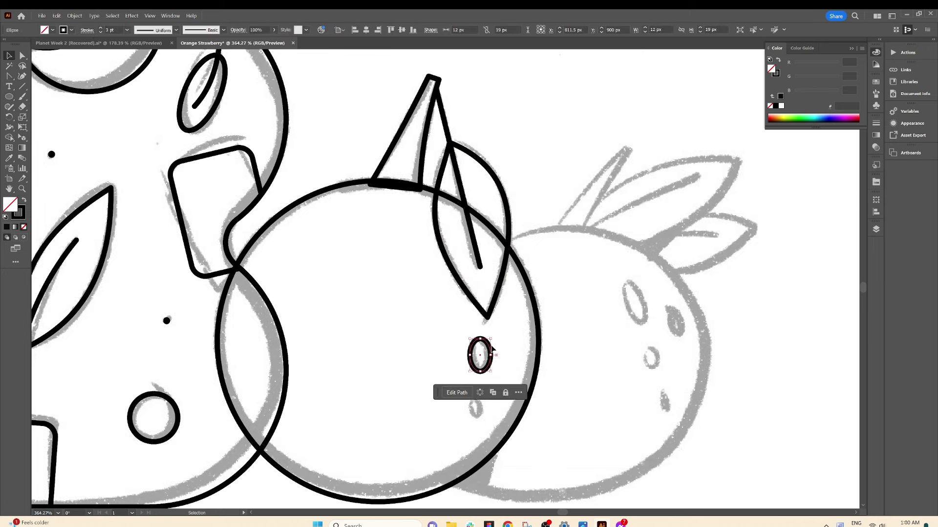
left_click_drag(492, 336, 485, 418)
left_click(483, 398)
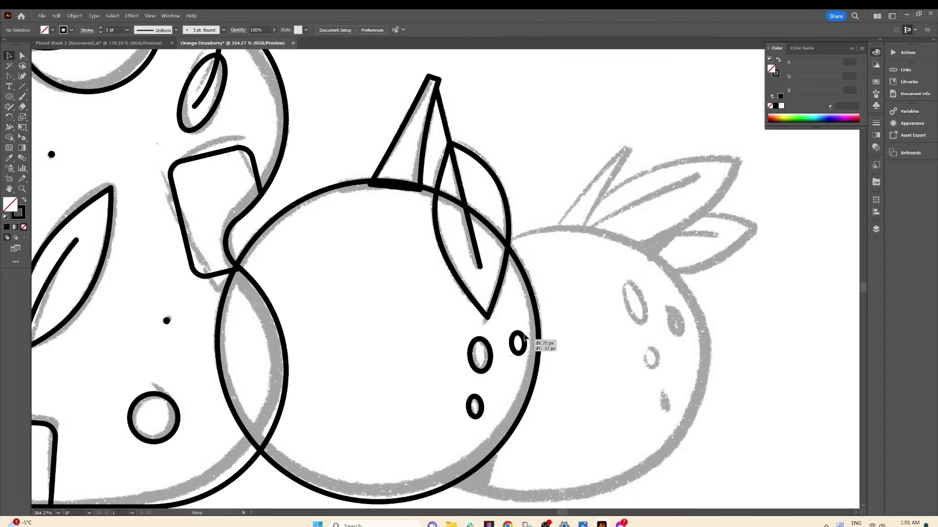
Step: Draw an ellipse over the right orange sketch and Alt-drag a seed copy onto it
left_click(547, 241, "alt")
key("l")
left_click_drag(416, 219, 623, 438)
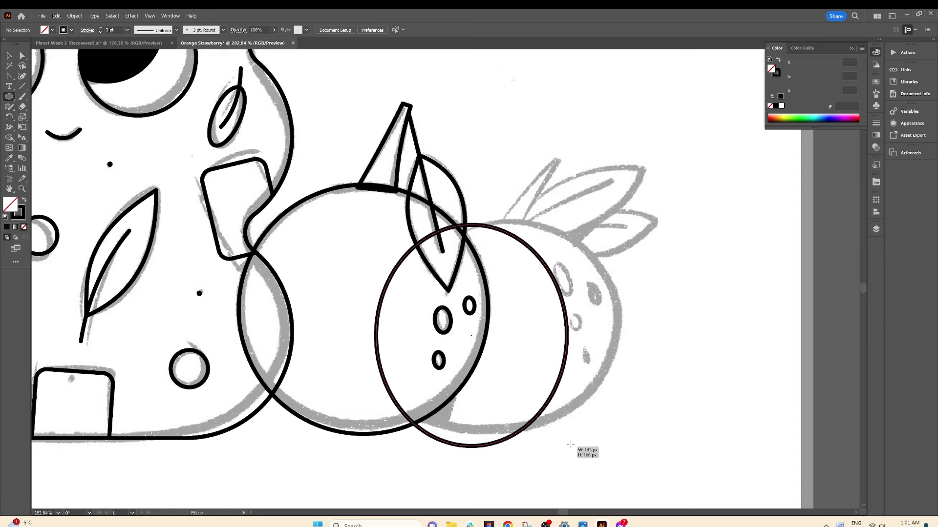
key("v")
left_click(442, 321)
mouse_move(442, 321)
left_mouse_down("alt")
mouse_move(562, 279)
mouse_move(585, 325)
mouse_move(599, 298)
mouse_move(591, 367)
mouse_move(594, 356)
left_mouse_up("alt")
left_click(572, 283)
Step: Draw a pointed stem rising above the right orange with the Pen tool
key("ctrl+shift+a")
key("p")
left_click(556, 160)
left_click(530, 220)
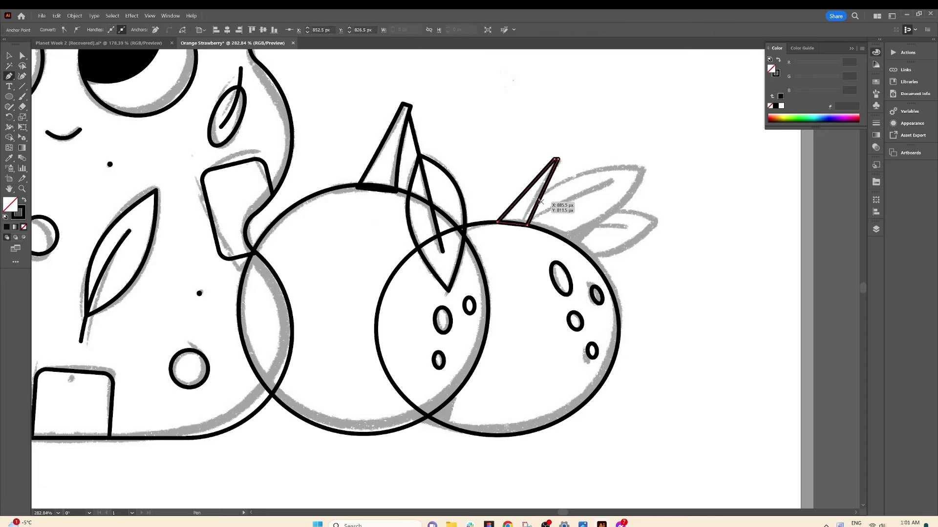
key("ctrl+shift+a")
Step: Draw a veined leaf at the orange's top and add a rotated copy below it
left_click(642, 168)
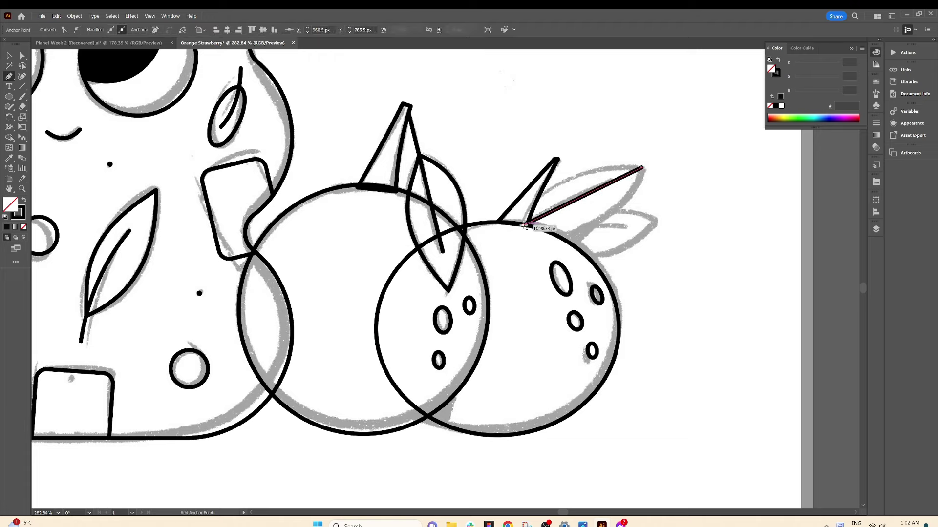
left_click_drag(586, 229, 588, 228)
mouse_move(531, 221)
left_mouse_down()
mouse_move(612, 181)
mouse_move(653, 272)
left_mouse_up()
key("v")
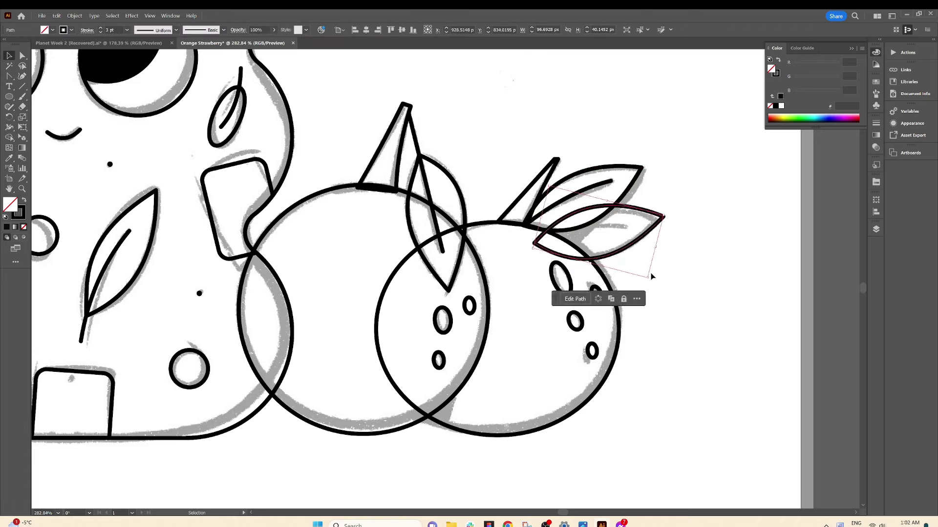
key("ctrl+shift+a")
scroll(258, 241, "down", 3)
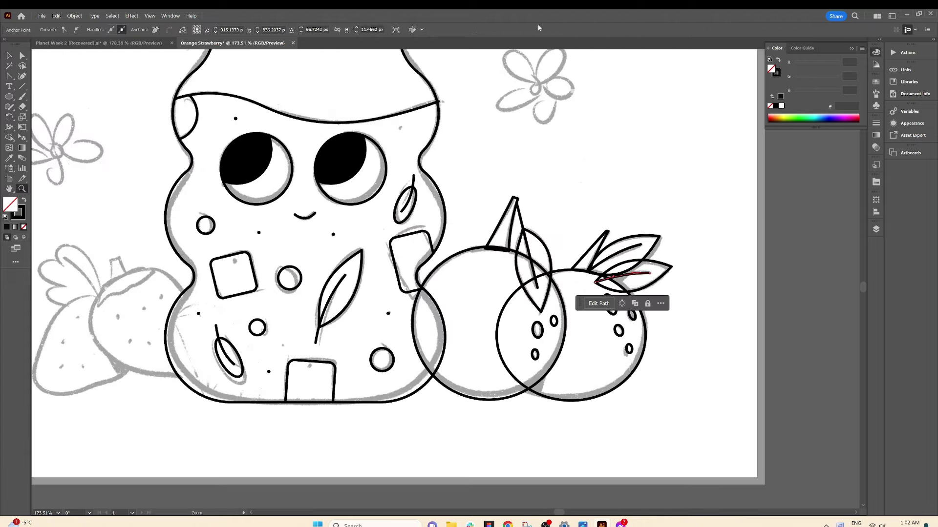
Step: Close the first strawberry outline and add its curved top highlight and stem
key("z")
left_click(258, 241)
left_click_drag(209, 300, 236, 360)
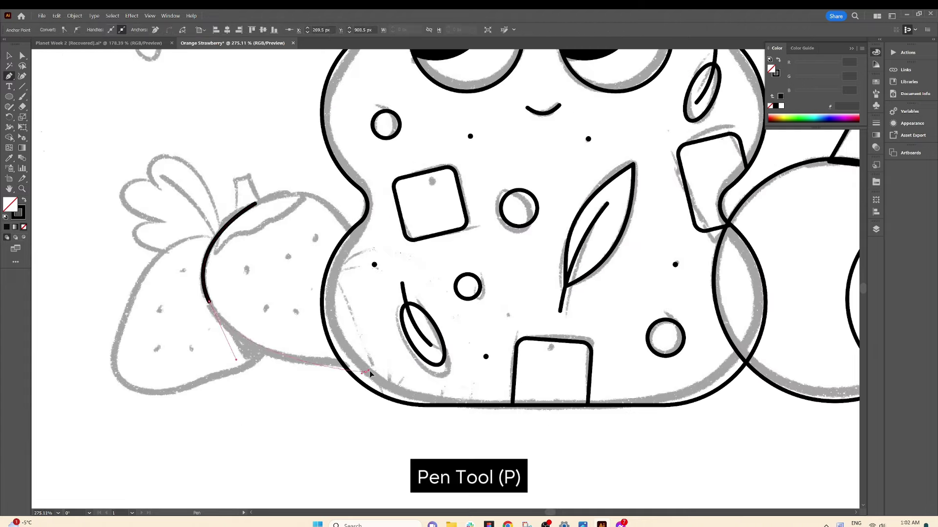
left_click(255, 204)
key("v")
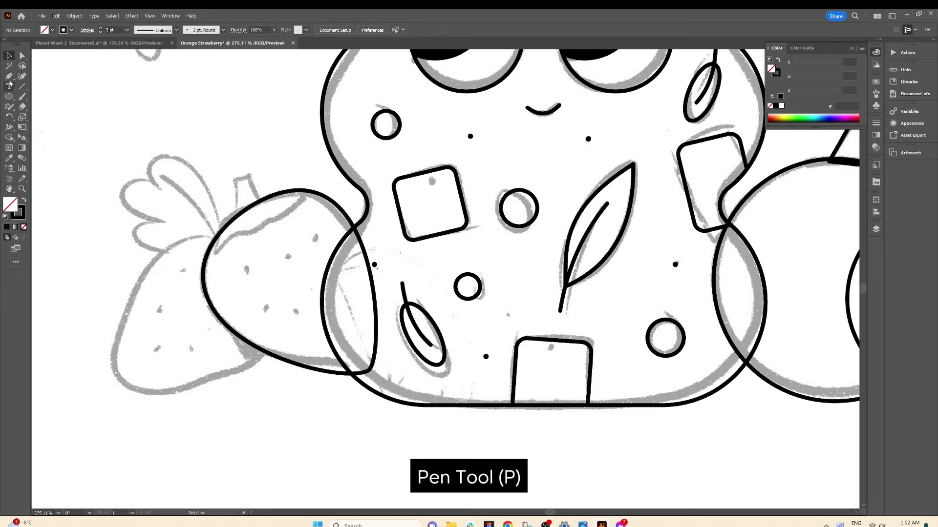
left_click_drag(241, 236, 281, 218)
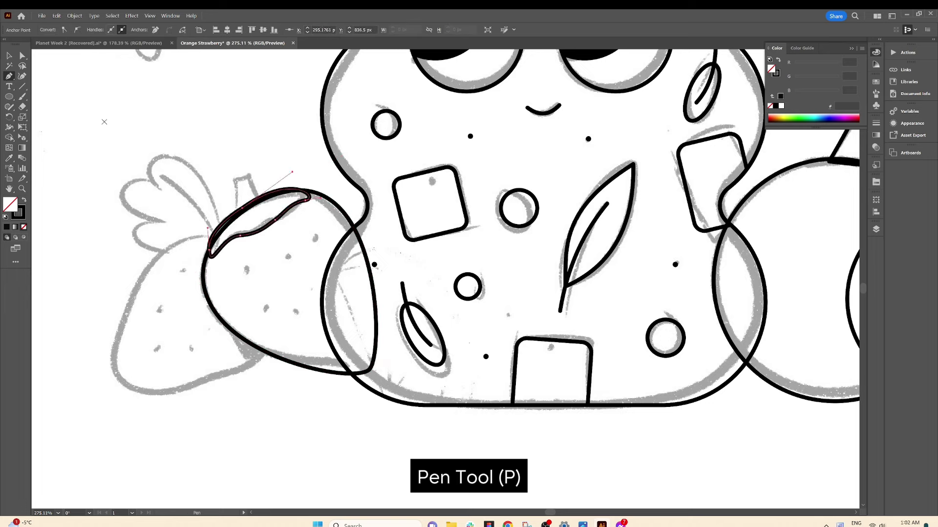
left_click(234, 213)
left_click(236, 180)
left_click(255, 191)
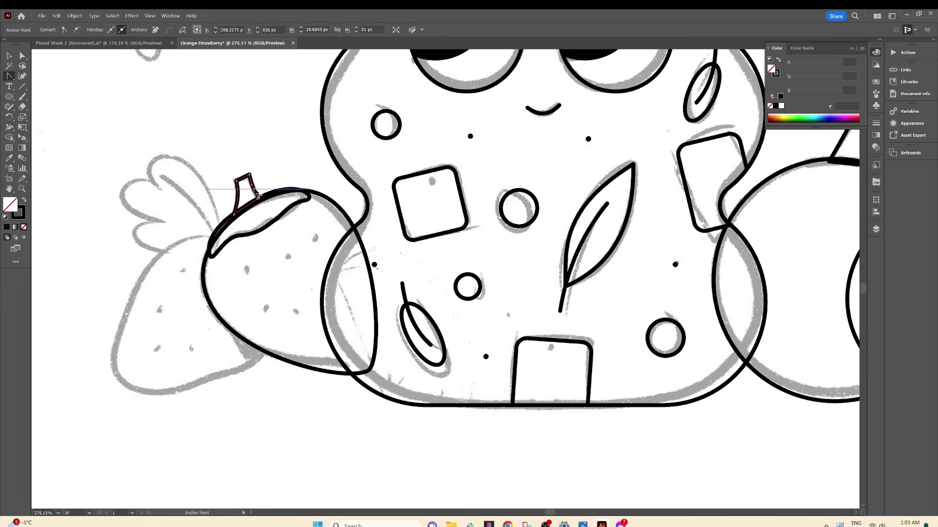
Step: Outline the second strawberry and smooth its lower-right corner
left_click(221, 240)
left_click_drag(164, 250, 136, 276)
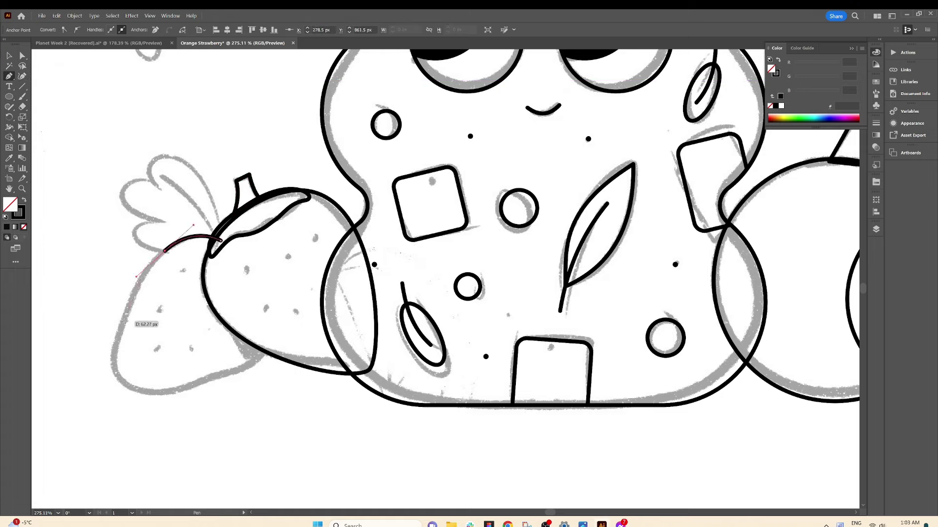
left_click_drag(122, 329, 115, 362)
left_click_drag(200, 386, 235, 381)
left_click(275, 353)
key("a")
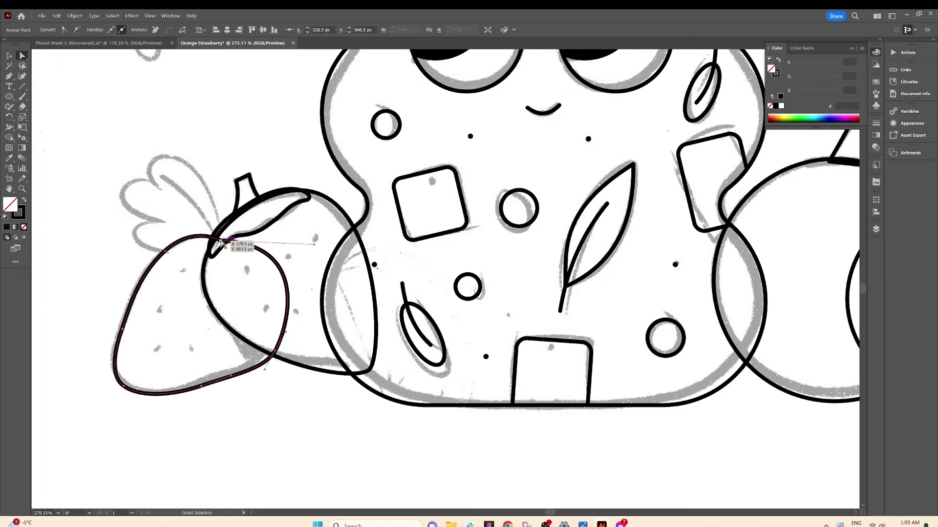
scroll(191, 290, "up", 1)
scroll(191, 290, "up", 1)
key("shift+c")
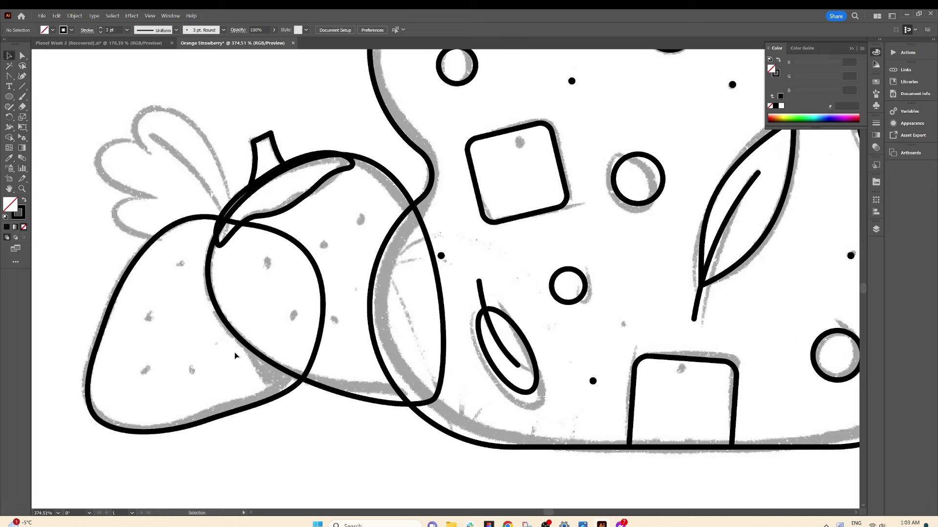
left_click_drag(301, 373, 288, 401)
Step: Copy black seed dots across the strawberry
key("v")
scroll(291, 393, "down", 2)
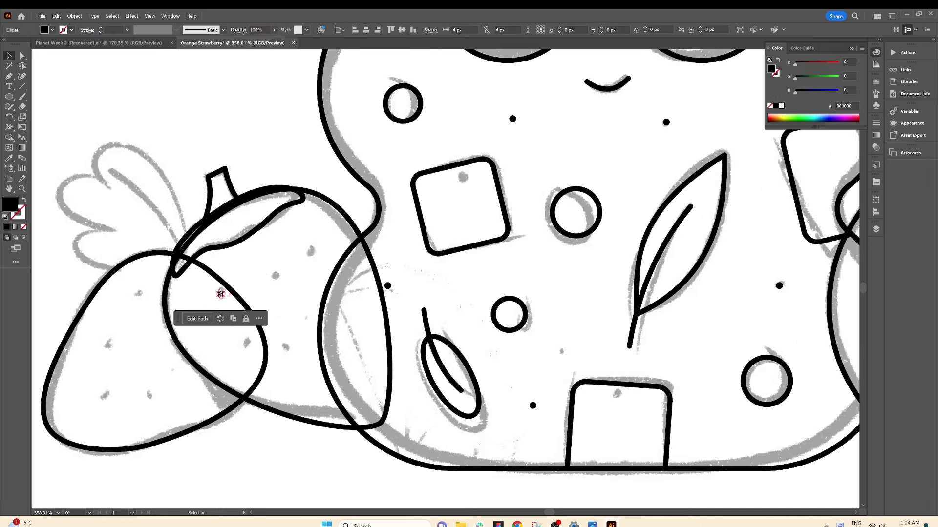
scroll(205, 312, "up", 1)
left_click_drag(286, 273, 287, 271)
left_click_drag(245, 344, 291, 346)
mouse_move(292, 346)
left_mouse_down()
mouse_move(137, 294)
mouse_move(111, 344)
left_mouse_up()
mouse_move(111, 344)
left_mouse_down()
mouse_move(150, 387)
mouse_move(97, 402)
left_mouse_up()
Step: Draw the strawberry's black-outlined leafy top, curving the leaf edges to the sketch
key("i")
left_click(208, 197)
left_click(8, 76)
mouse_move(103, 180)
left_mouse_down()
mouse_move(105, 229)
mouse_move(86, 108)
left_mouse_up()
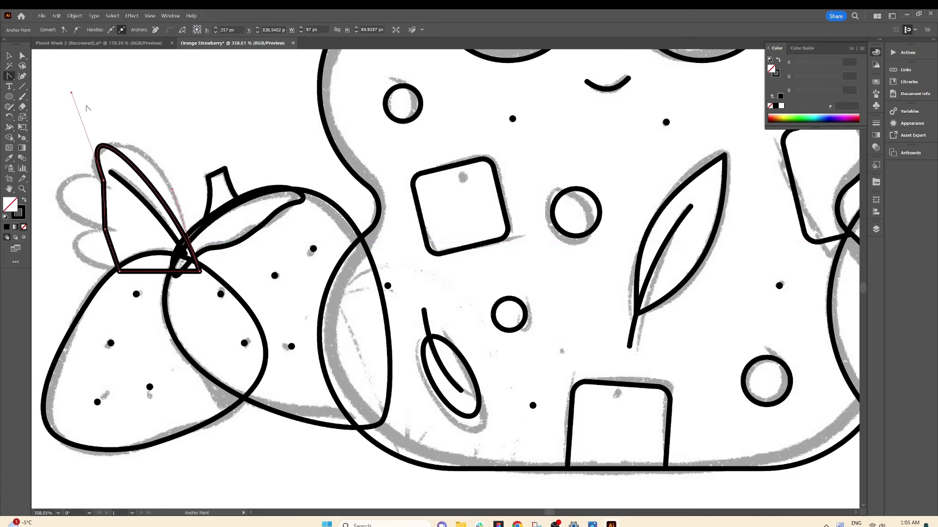
left_click_drag(172, 191, 200, 164)
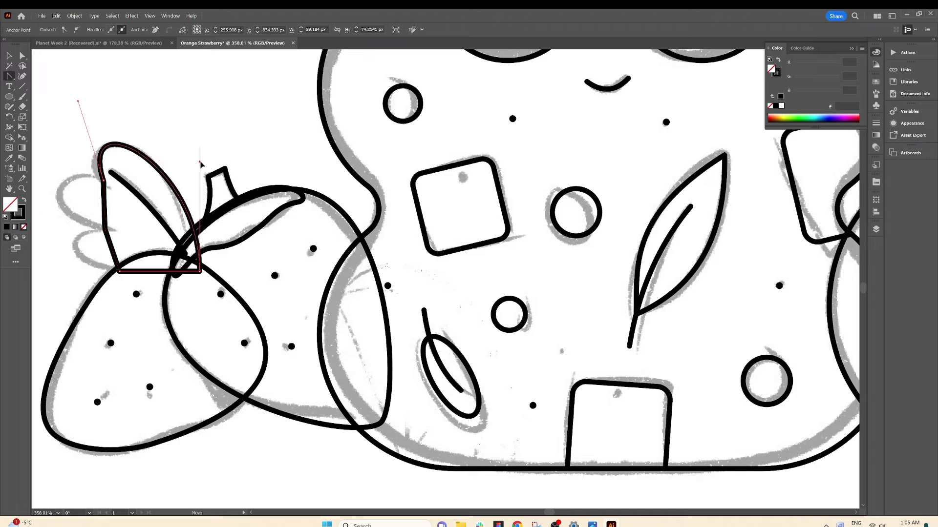
left_click_drag(112, 250, 82, 280)
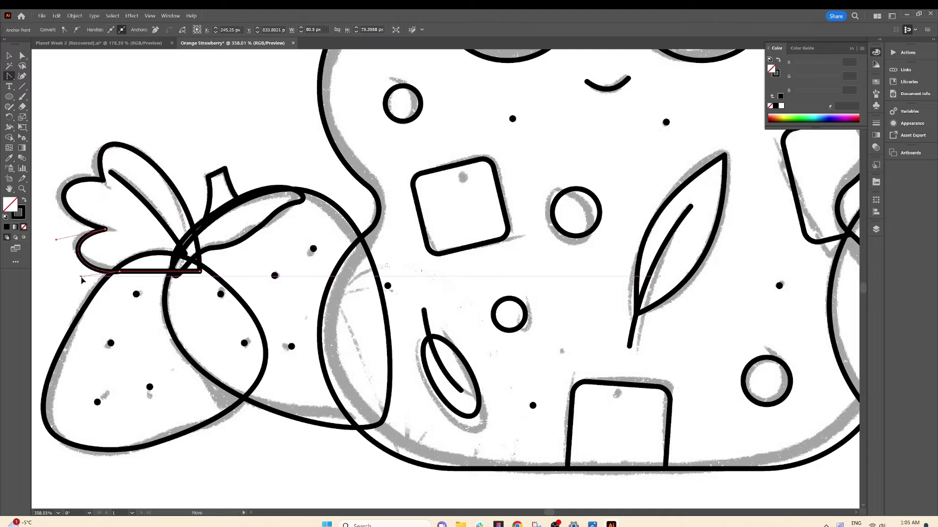
scroll(61, 122, "down", 3)
scroll(322, 226, "down", 3)
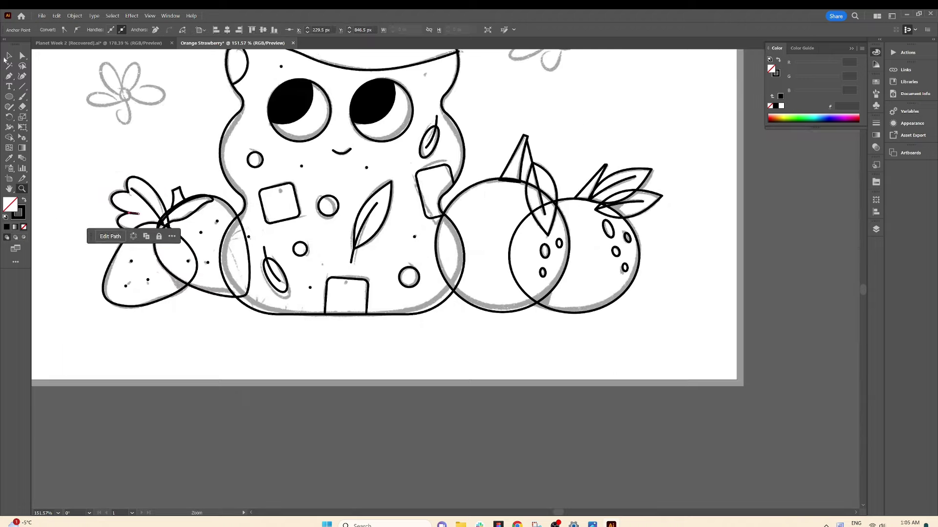
scroll(321, 225, "up", 2)
Step: Draw an oval for the orange half's cut face and tilt it to match the sketch
scroll(321, 226, "up", 3)
key("l")
left_click_drag(168, 320, 471, 398)
key("v")
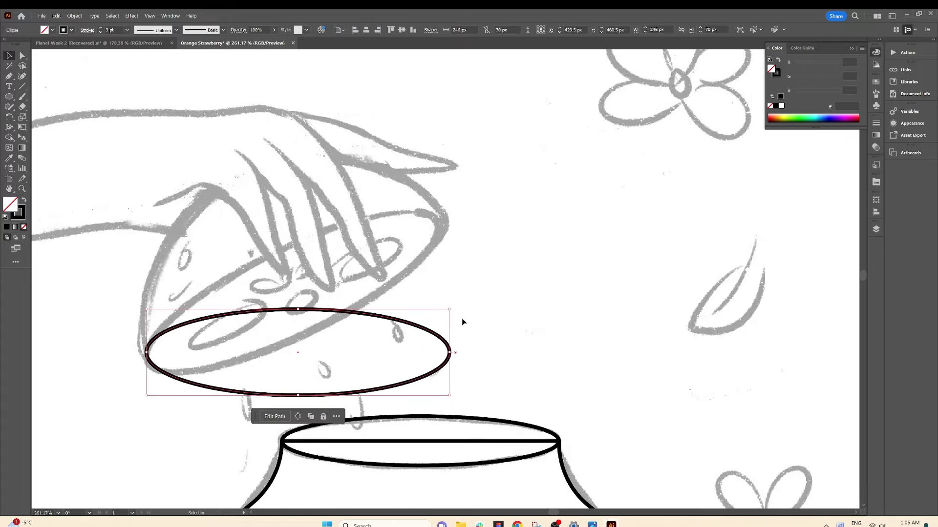
left_click_drag(462, 320, 439, 273)
left_click_drag(397, 286, 387, 219)
left_click_drag(456, 215, 426, 185)
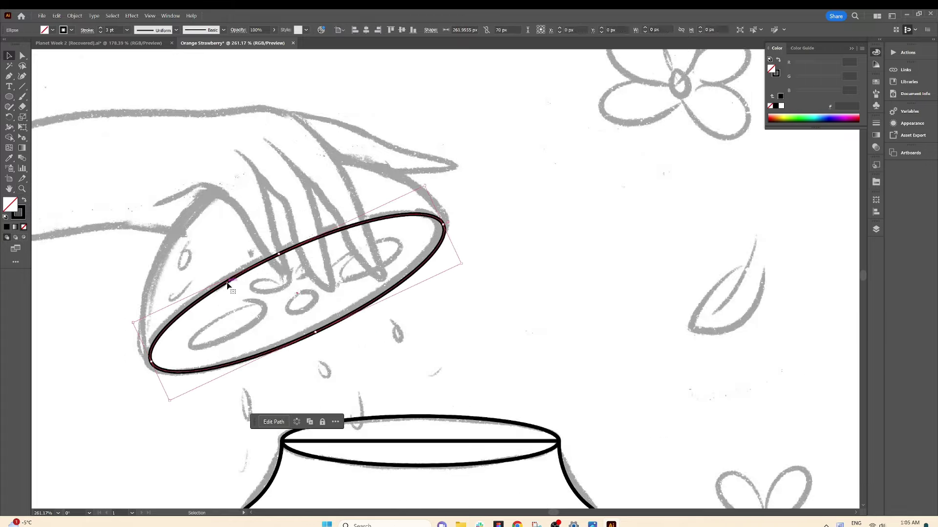
Step: Draw a large peel circle and trim off the part below the cut face with Shape Builder
key("l")
left_click_drag(315, 324, 483, 454)
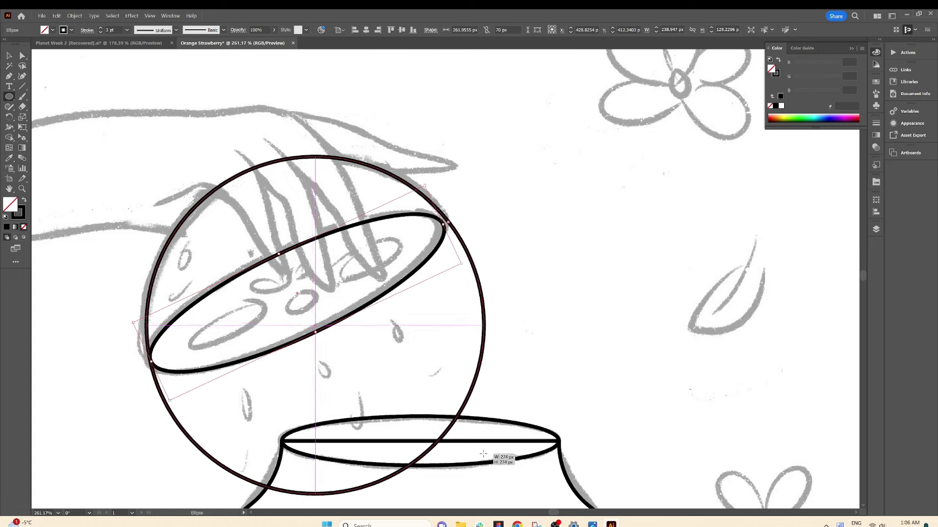
key("shift+m")
left_click(342, 390, "alt")
key("v")
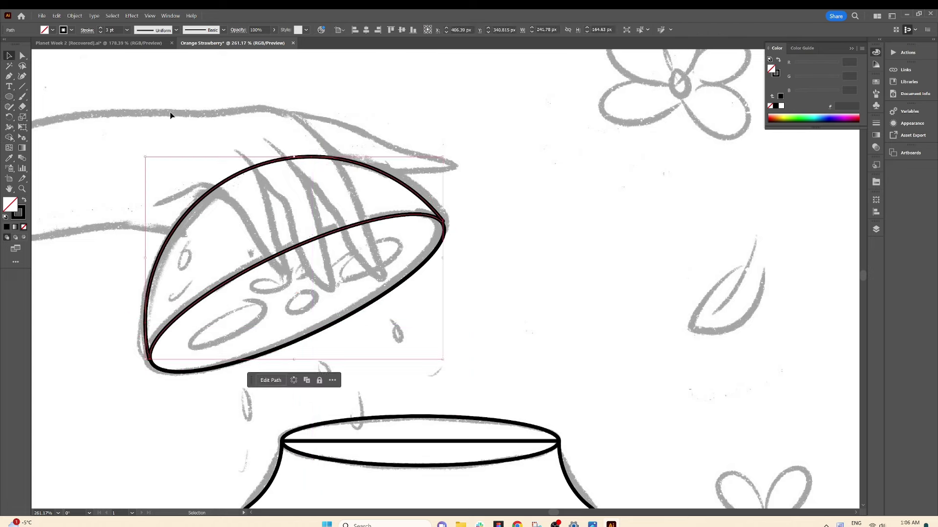
left_click(170, 116)
Step: Add small tilted oval segments inside the cut face, duplicating and reflecting copies
key("l")
left_click_drag(202, 325, 288, 355)
key("v")
left_click_drag(328, 293, 427, 244)
key("z")
left_click(291, 251)
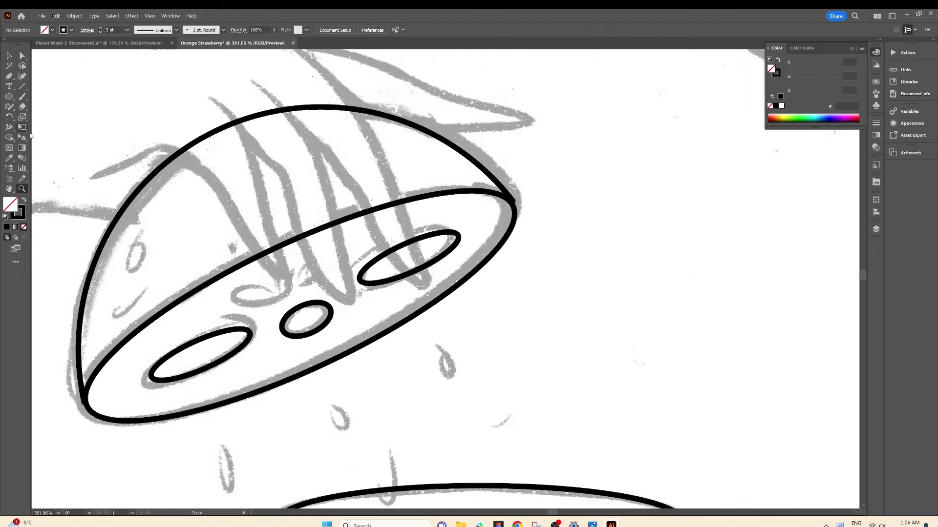
left_click_drag(275, 296, 277, 297)
right_click(327, 293)
left_click(371, 196)
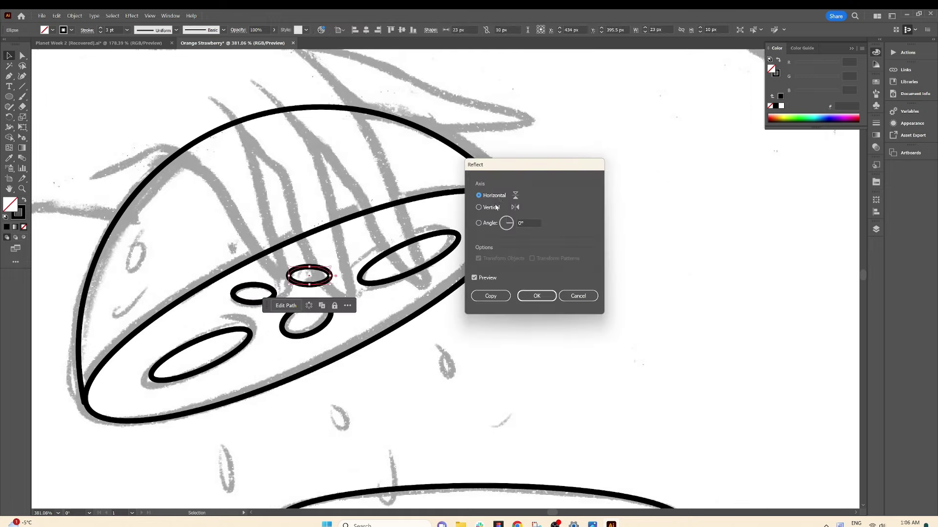
left_click(490, 295)
left_click_drag(332, 266, 319, 254)
Step: Draw small oval dots on the peel and begin tracing the arm's top edge
key("l")
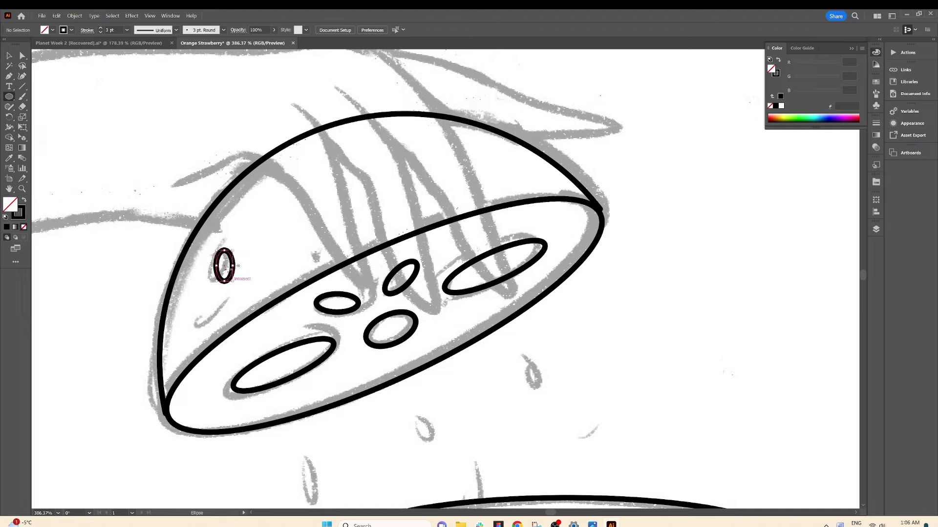
left_click_drag(195, 292, 214, 317)
key("v")
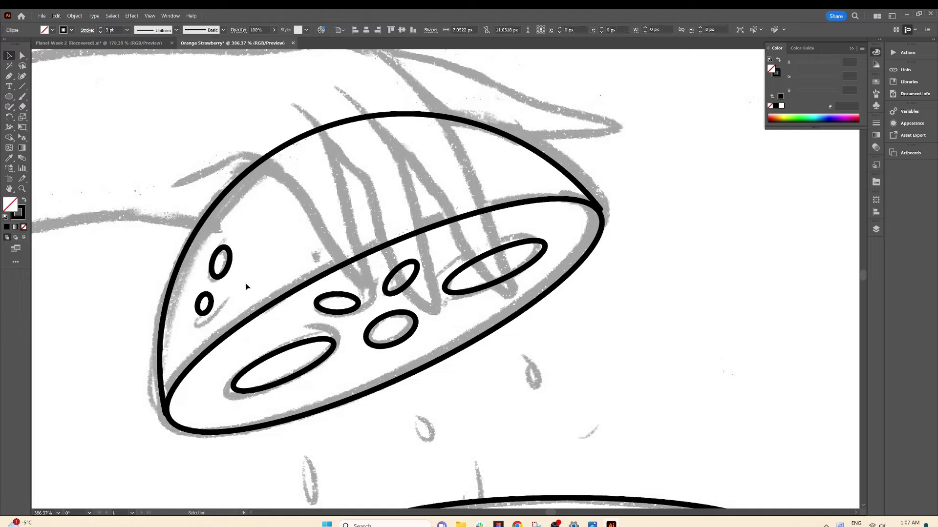
scroll(271, 264, "down", 3)
left_click_drag(194, 200, 237, 195)
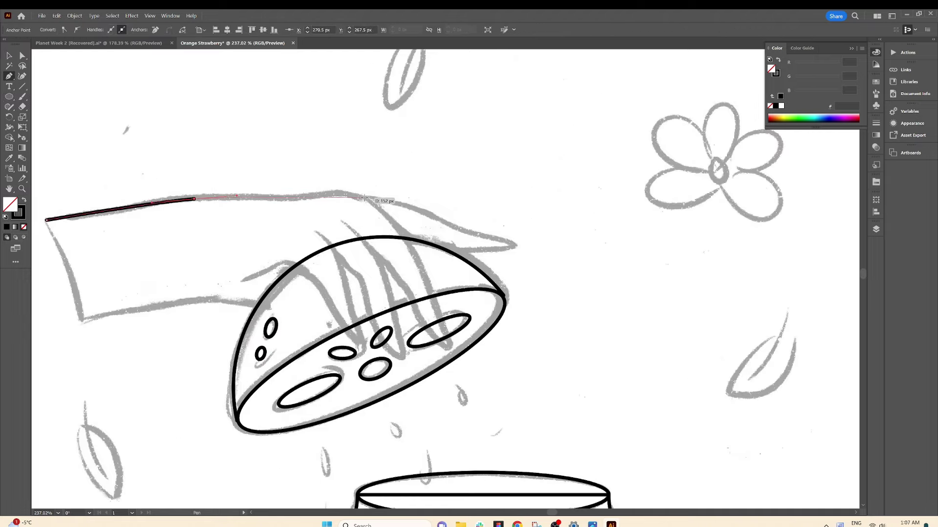
Step: Complete the hand outline with a pointed fingertip and a curved underside
left_click(515, 243)
left_click_drag(219, 300, 107, 279)
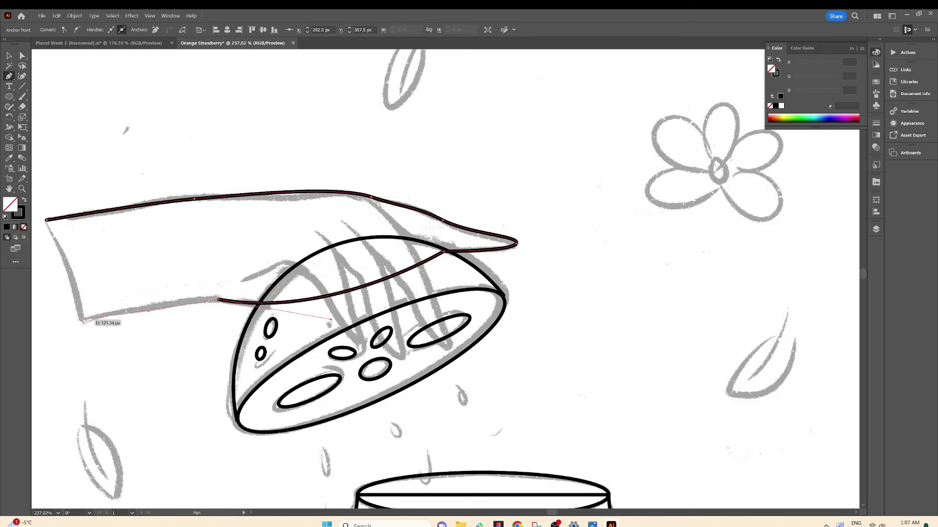
key("p")
scroll(391, 269, "up", 2)
Step: Draw looped finger strokes wrapping over the orange half
left_click(385, 228)
left_click(426, 301)
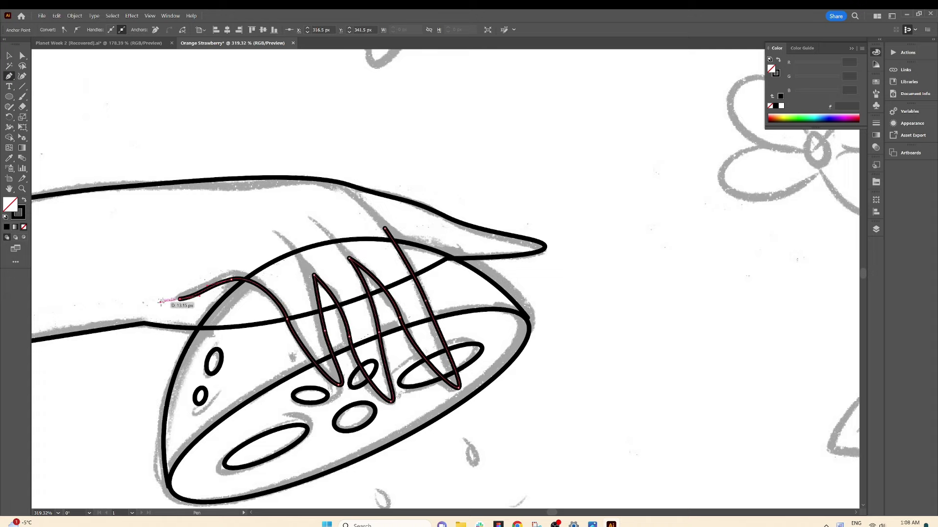
scroll(378, 269, "up", 2)
left_click(218, 211)
left_click(281, 281)
left_click(274, 190)
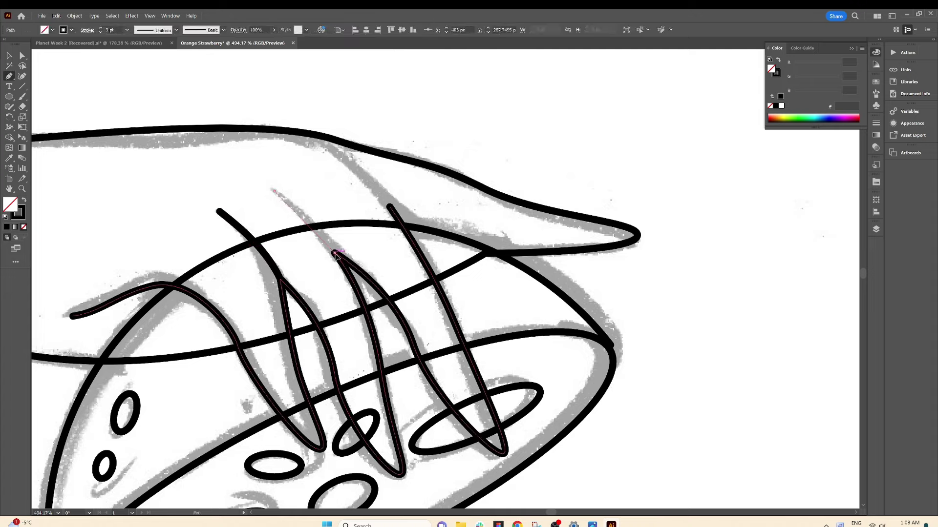
left_click(335, 253)
Step: Adjust the finger strokes' anchors and zoom out to view the whole hand
key("shift+c")
left_click(10, 56)
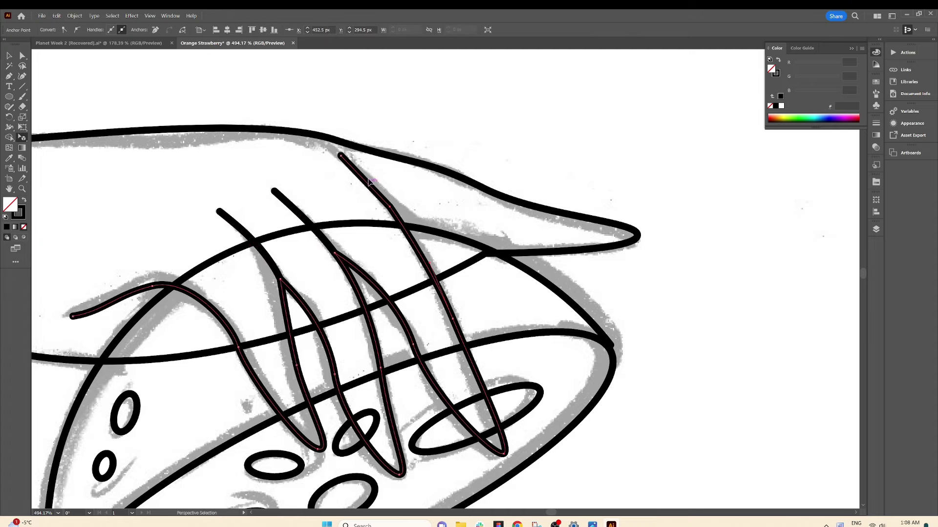
key("ctrl+0")
left_click(322, 132)
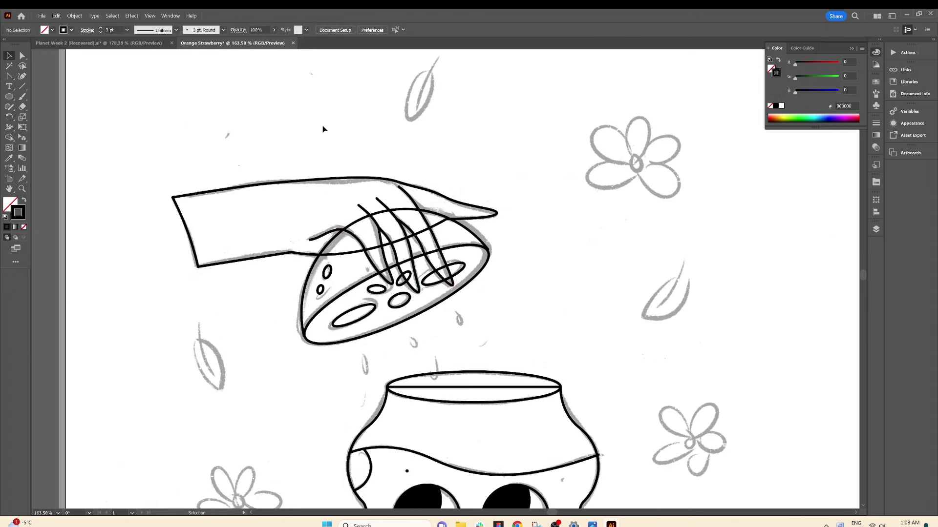
scroll(450, 394, "up", 5)
Step: Draw a small oval and pull its top anchor into a teardrop juice drop
key("l")
mouse_move(215, 308)
left_mouse_down()
mouse_move(241, 336)
mouse_move(228, 292)
mouse_move(348, 262)
mouse_move(467, 206)
left_mouse_up()
key("a")
scroll(258, 311, "down", 5)
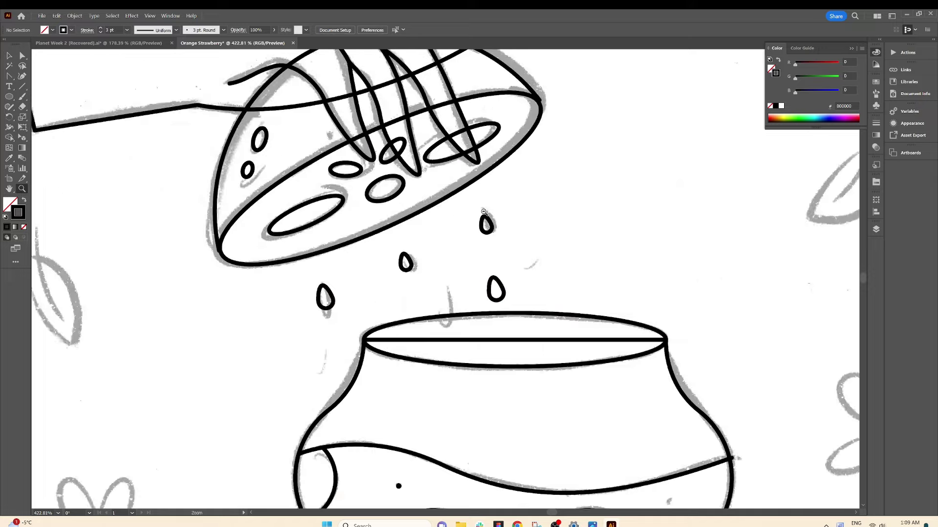
Step: Copy a leaf from the jar, paste it at the upper right and reflect it
double_click(455, 407)
key("ctrl+c")
key("Escape")
key("ctrl+v")
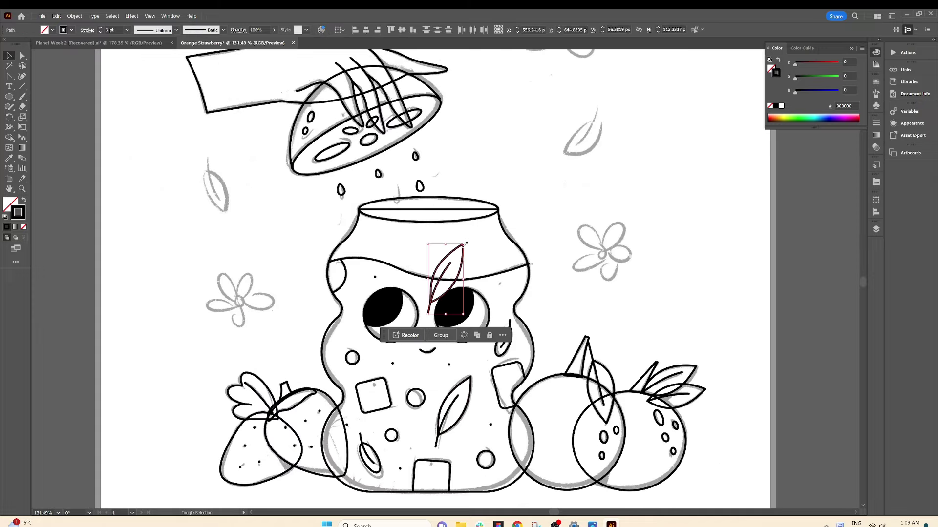
left_click_drag(607, 142, 234, 188)
right_click(229, 188)
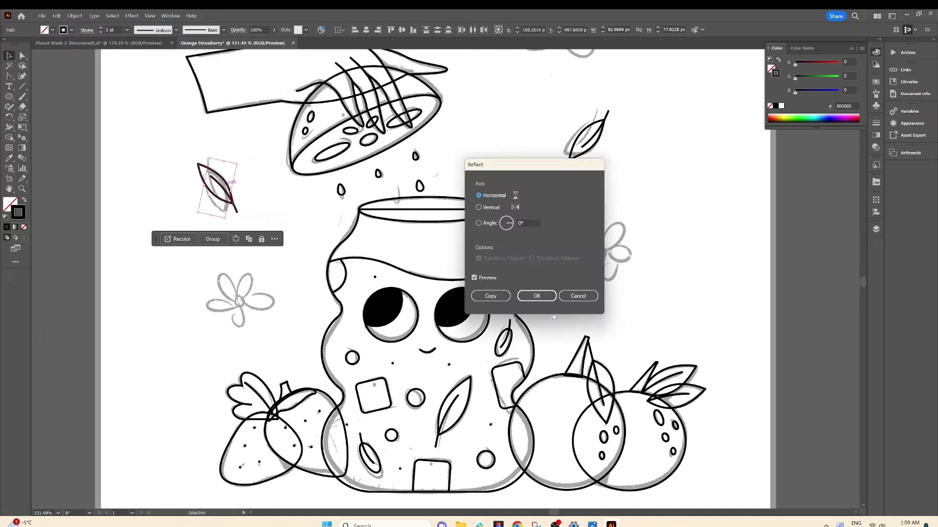
key("Return")
scroll(243, 184, "up", 5)
Step: Reposition the leaf copy and draw a hexagon over the top-right sketched flower
left_click_drag(222, 312, 393, 96)
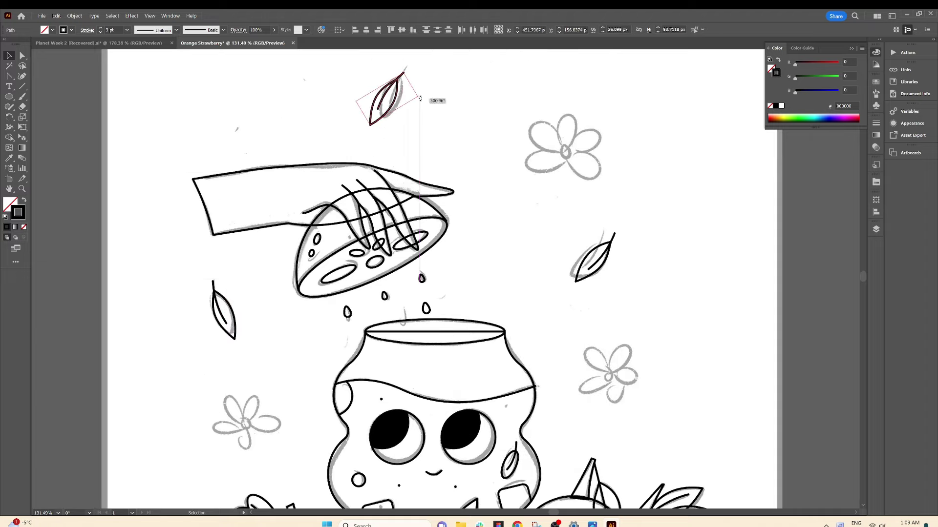
left_click(479, 98)
left_click(9, 96)
left_click_drag(531, 130, 597, 181)
Step: Bloat the hexagon into petals with Pucker & Bloat and add a round centre
left_click(132, 16)
left_click(251, 220)
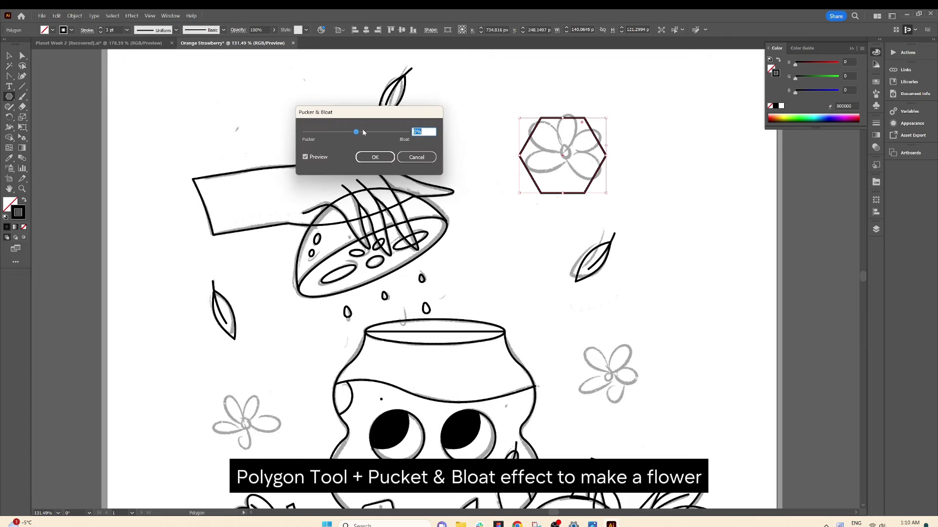
left_click(375, 157)
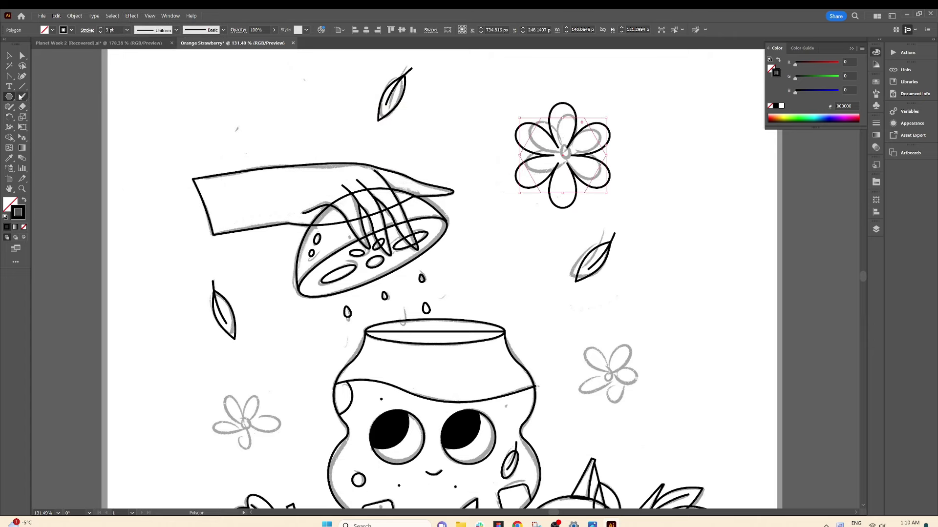
left_click_drag(9, 97, 39, 117)
left_click_drag(567, 164, 567, 165)
Step: Shrink and rotate the flower, then place a copy on the left sketched flower
key("v")
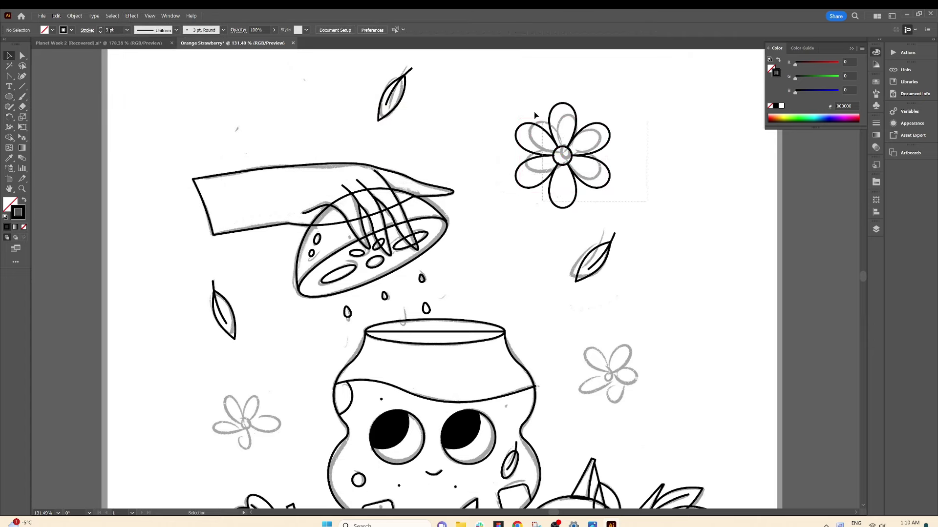
left_click_drag(605, 193, 595, 177)
mouse_move(601, 133)
left_mouse_down()
mouse_move(598, 124)
mouse_move(585, 142)
mouse_move(615, 372)
left_mouse_up()
scroll(615, 373, "down", 3)
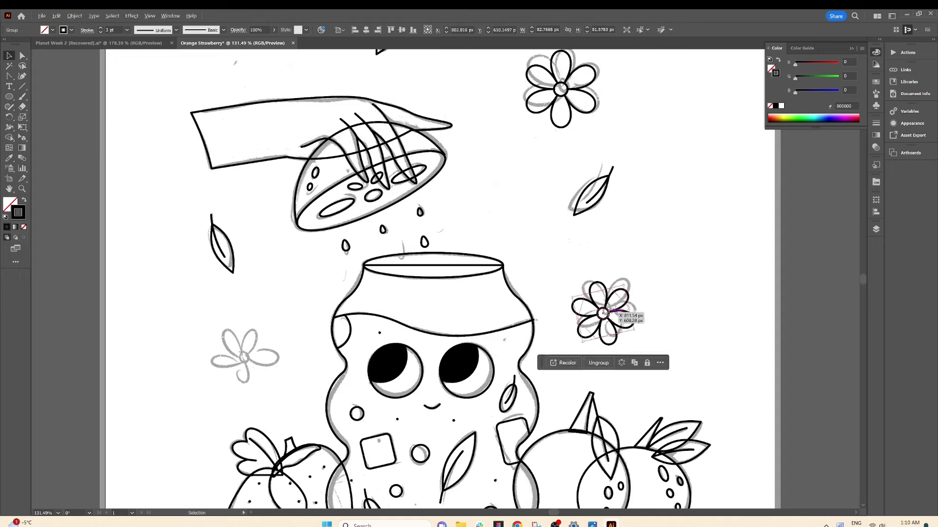
left_click_drag(602, 313, 243, 357)
scroll(400, 305, "down", 2)
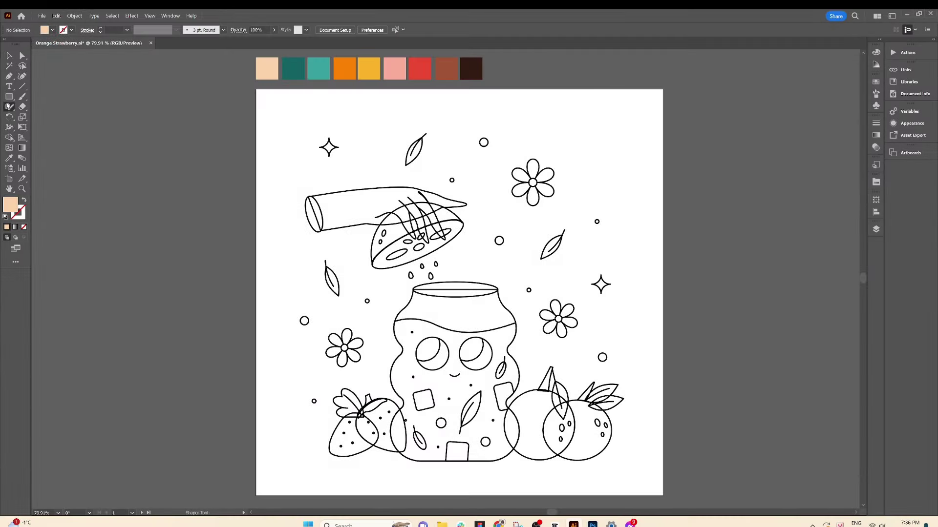
Step: Add an artboard-sized peach rectangle behind the line art and select the arm
left_click(459, 259)
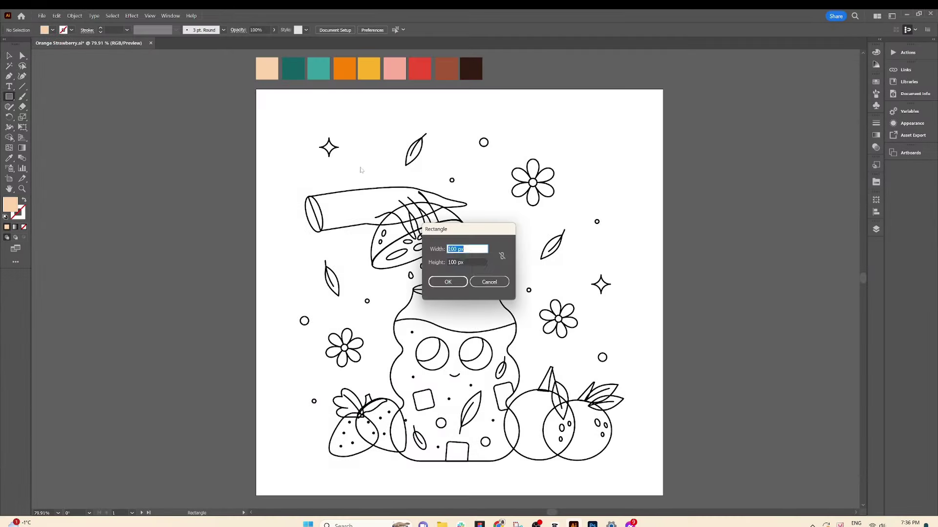
key("Return")
key("ctrl+shift+bracketleft")
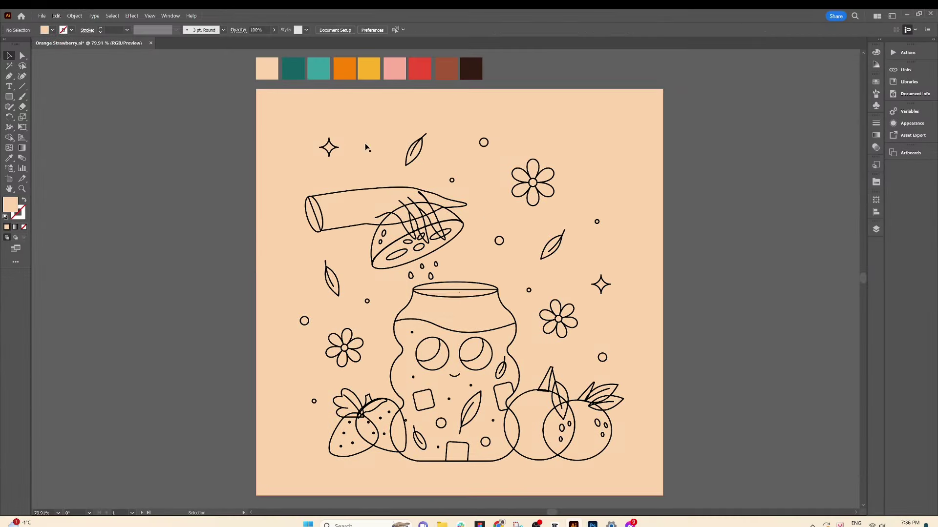
left_click(348, 193)
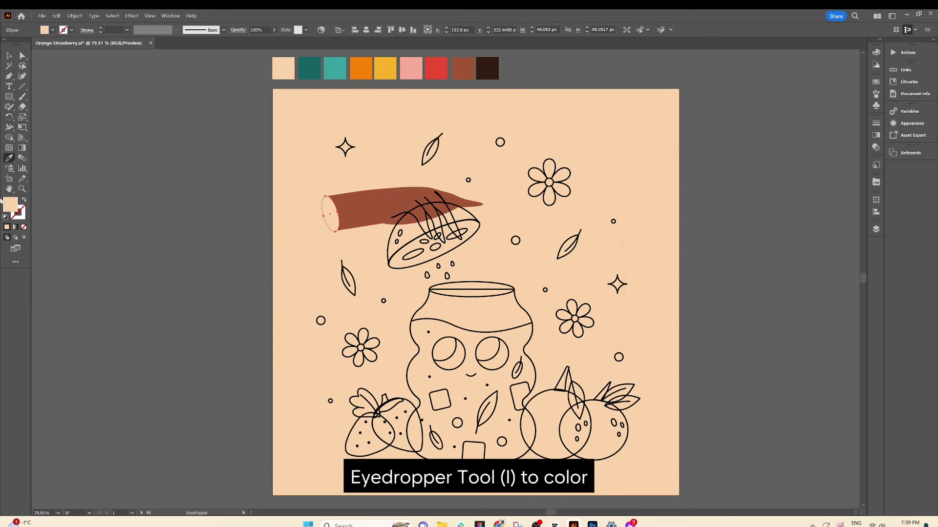
Step: Fill the arm with the brown swatch colour
double_click(10, 204)
key("Return")
left_click(349, 190, "ctrl")
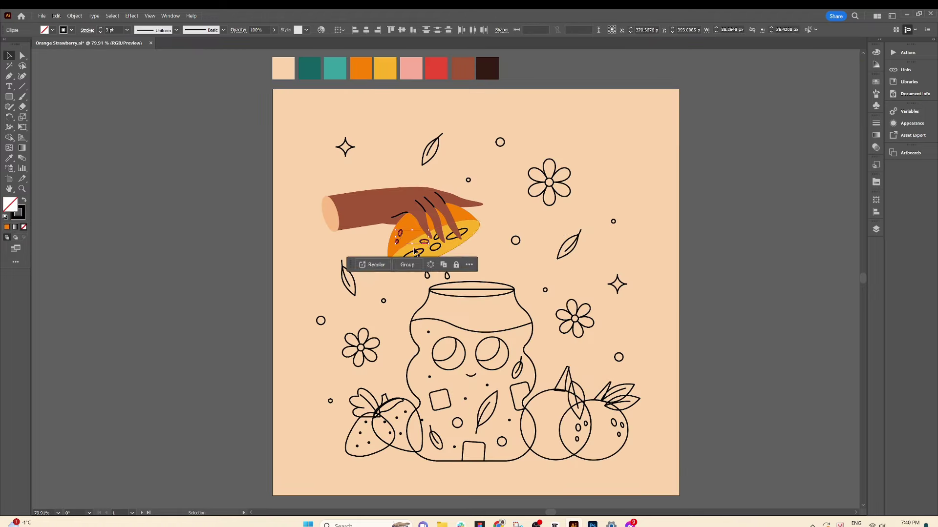
Step: Fill the juice drops under the orange with orange and enter the jar group for its right eye
key("ctrl+z")
left_click(20, 215)
left_click(429, 242, "shift")
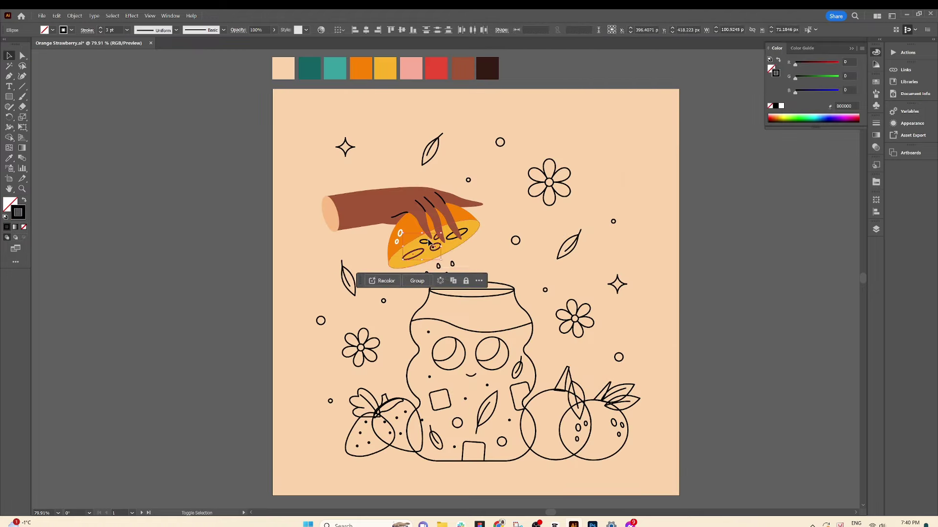
left_click(9, 56)
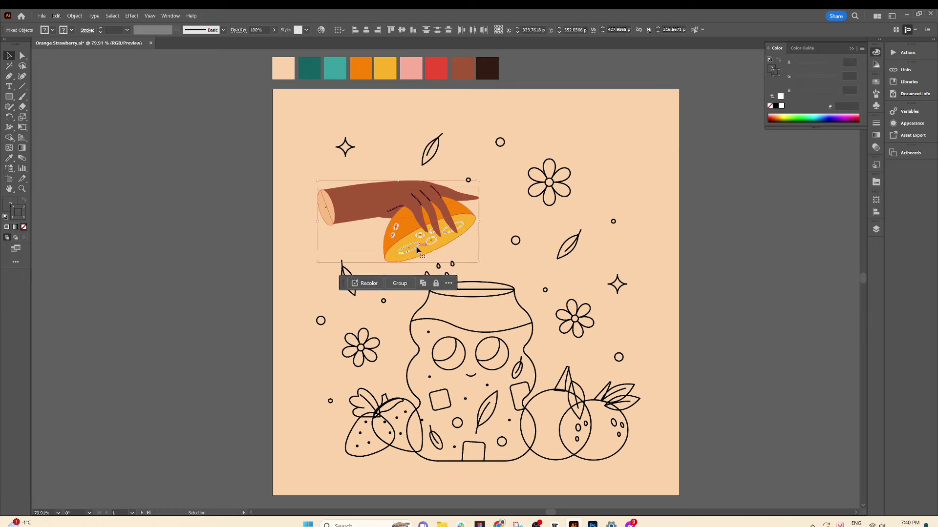
left_click(439, 267)
double_click(491, 351)
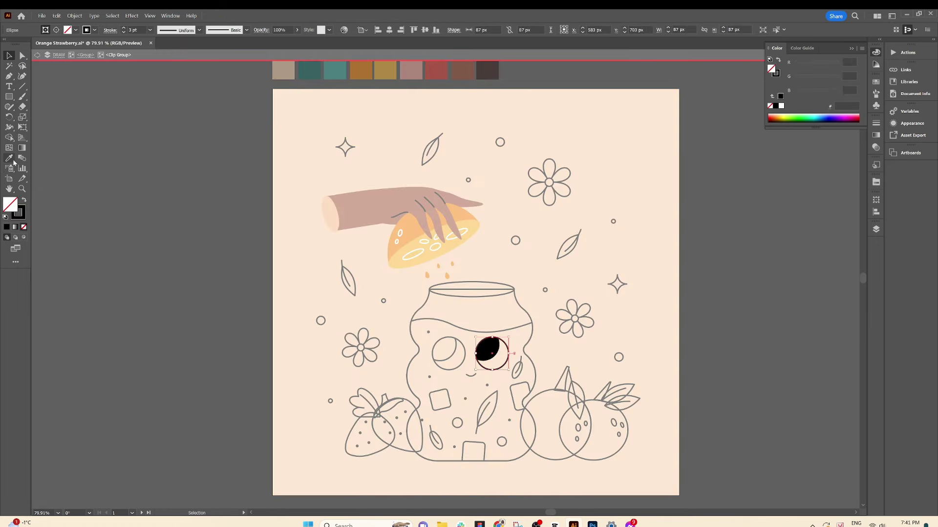
Step: Make the jar's left eye black to match the right eye
left_click(455, 353)
key("shift+x")
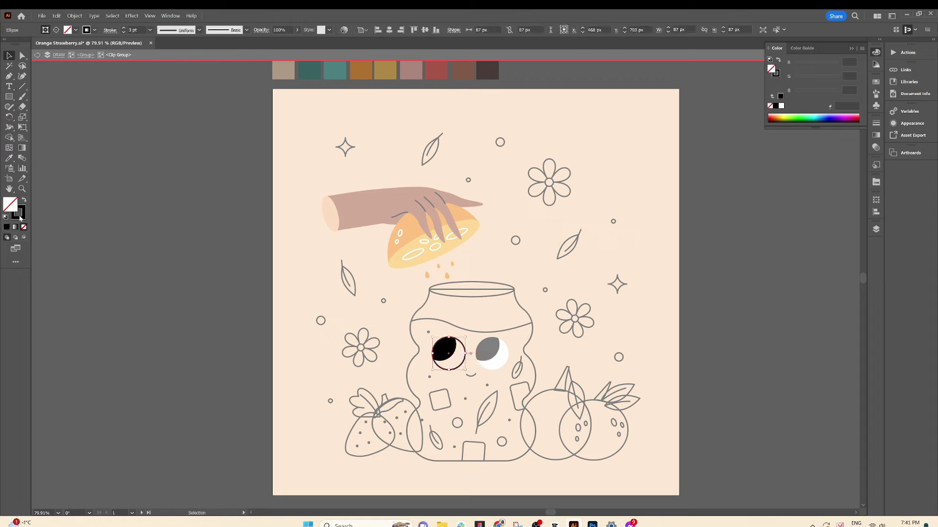
double_click(468, 388)
Step: Fill the leaves inside the jar with teal
double_click(517, 370)
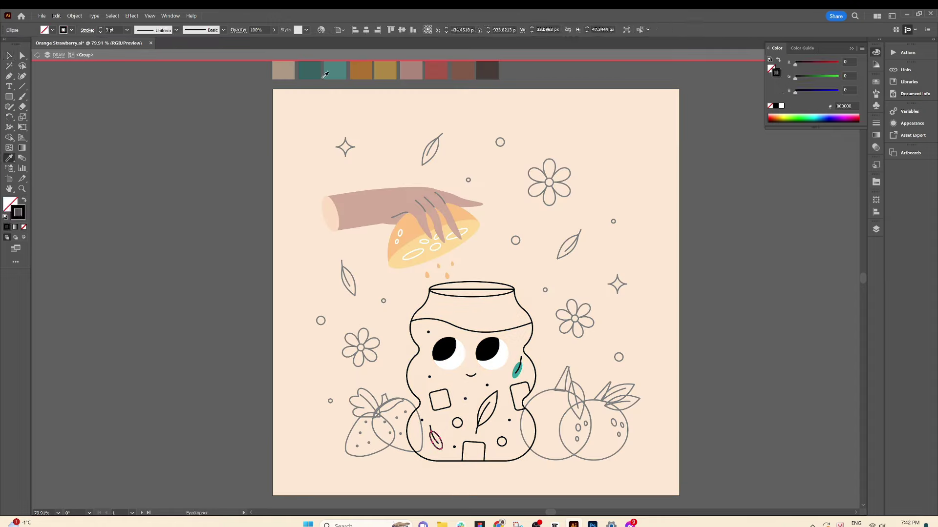
key("shift+x")
double_click(503, 311)
double_click(482, 334)
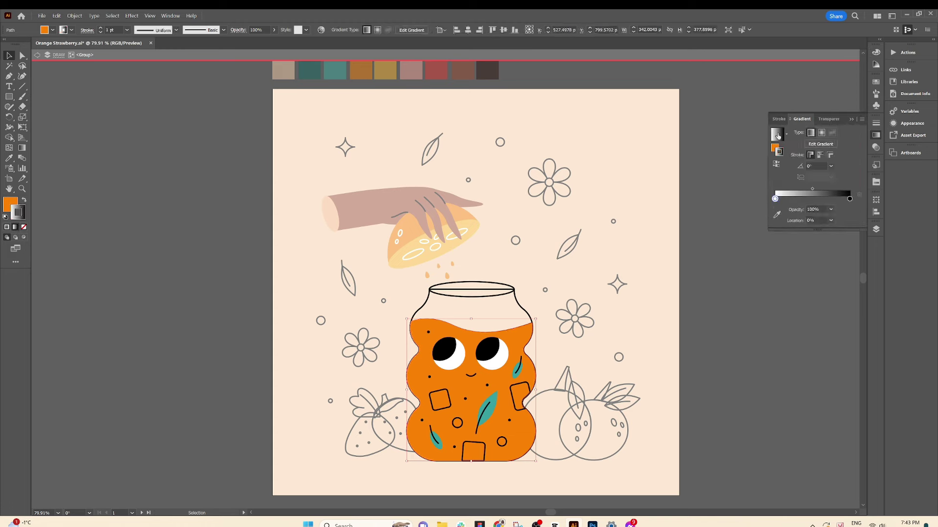
Step: Give the jar body a linear orange-to-red gradient fill
left_click(25, 201)
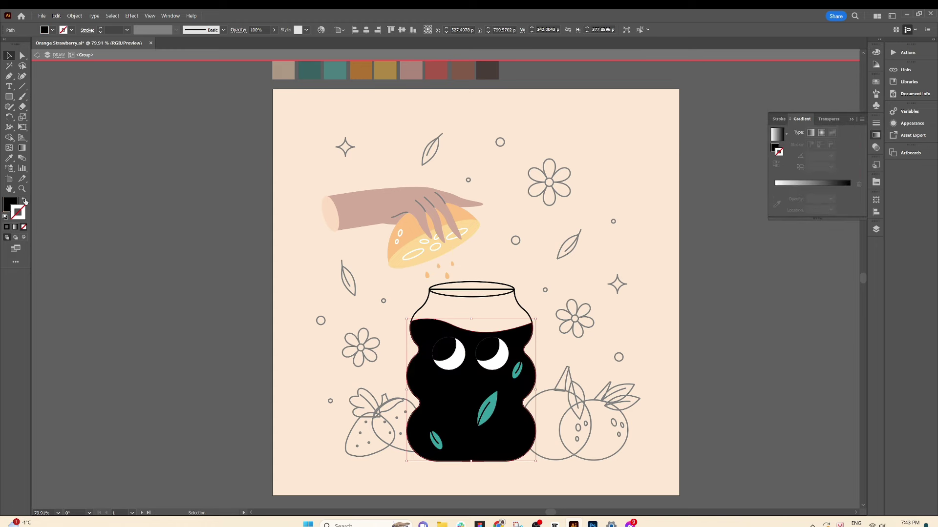
left_click(811, 132)
left_click(776, 204)
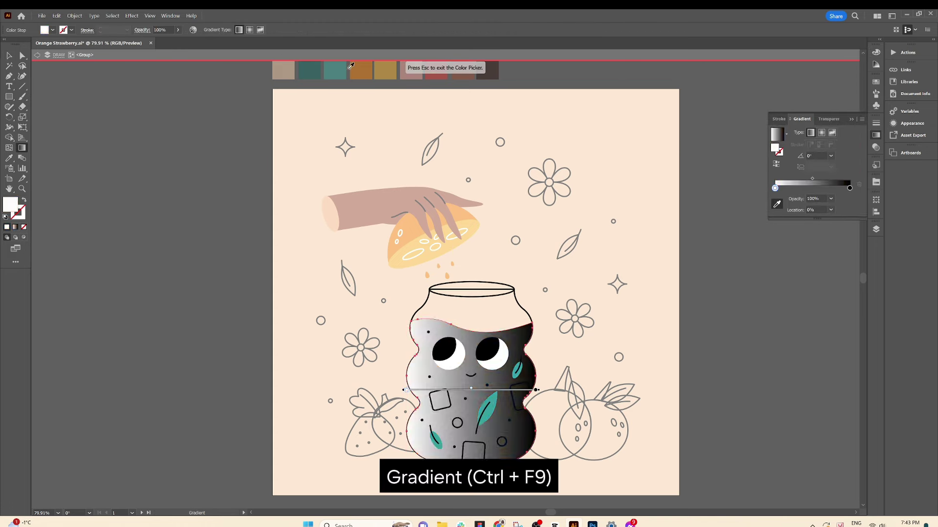
left_click(438, 74)
key("Escape")
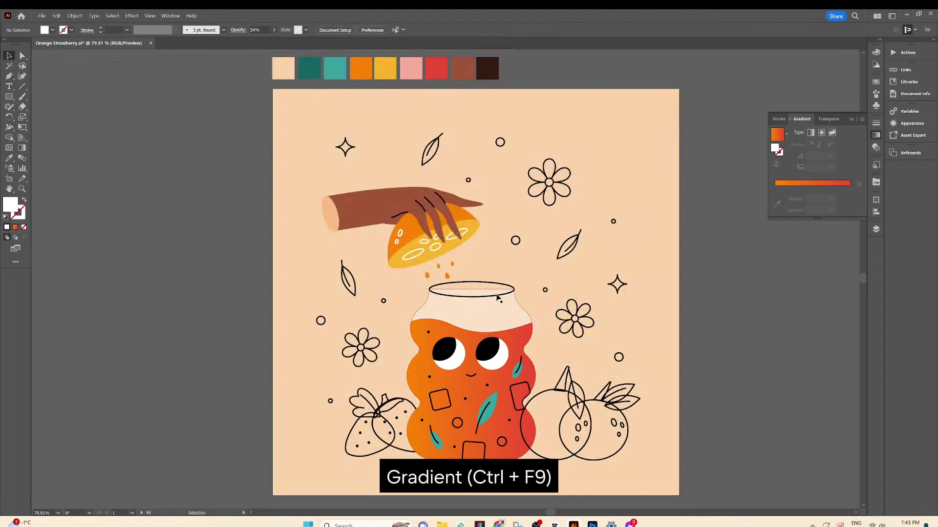
Step: Color the jar's top and neck cream and its small dots yellow
left_click(412, 247)
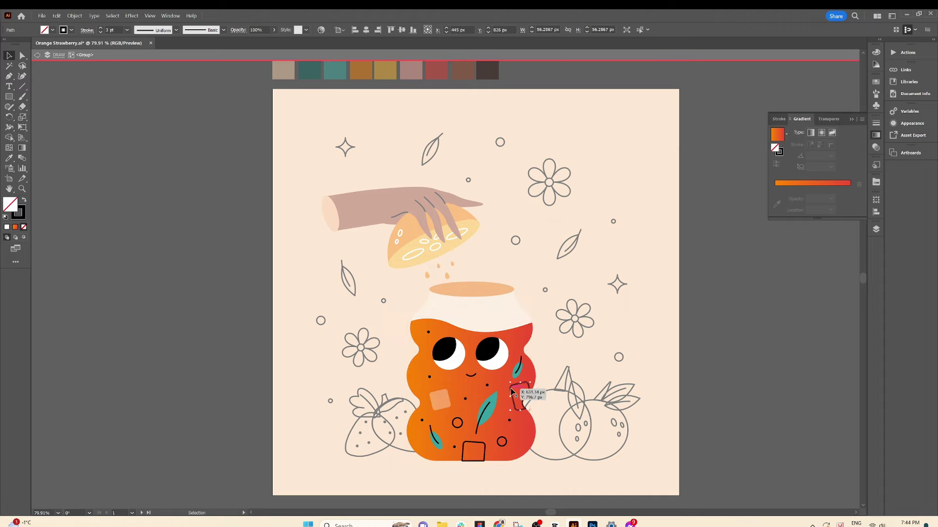
left_click_drag(512, 391, 513, 391)
key("Escape")
double_click(502, 442)
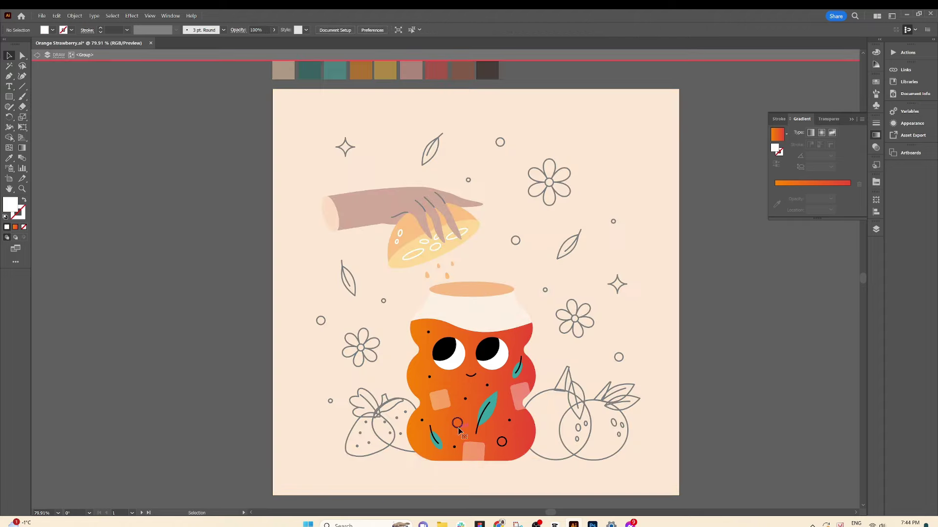
left_click(386, 68)
Step: Fill the orange beside the jar orange with a brown stem
key("Escape")
key("i")
left_click(462, 68)
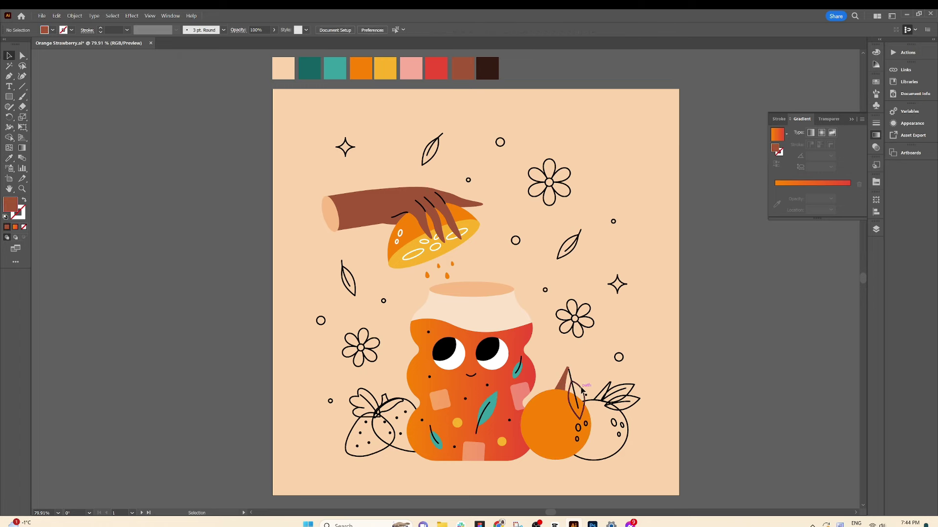
Step: Fill the second orange orange and its nearby leaf teal
left_click(582, 391)
key("e")
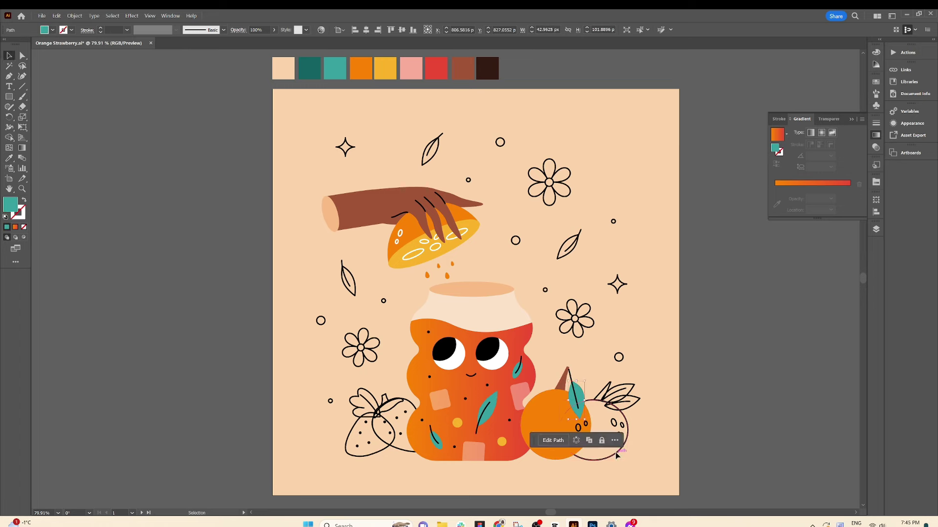
left_click(616, 456)
left_click(604, 391)
left_click(576, 397)
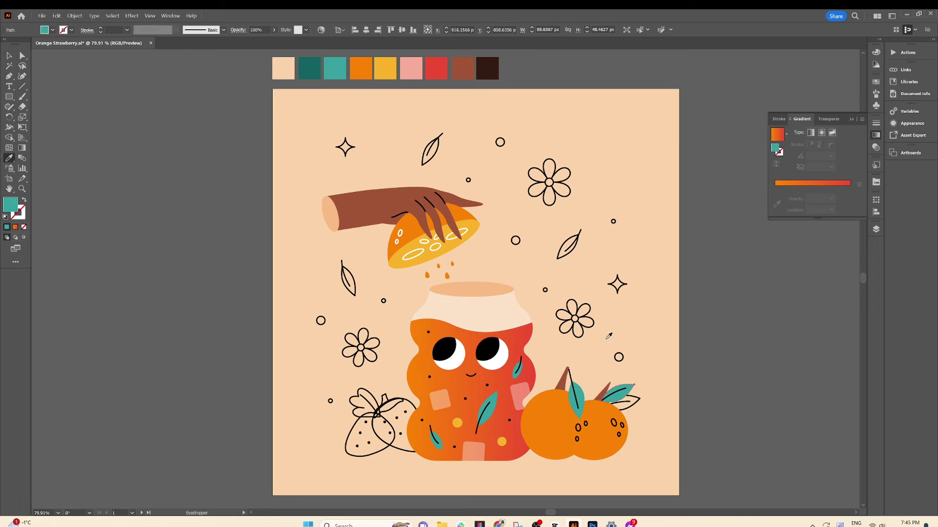
scroll(664, 417, "down", 2)
left_click(600, 368)
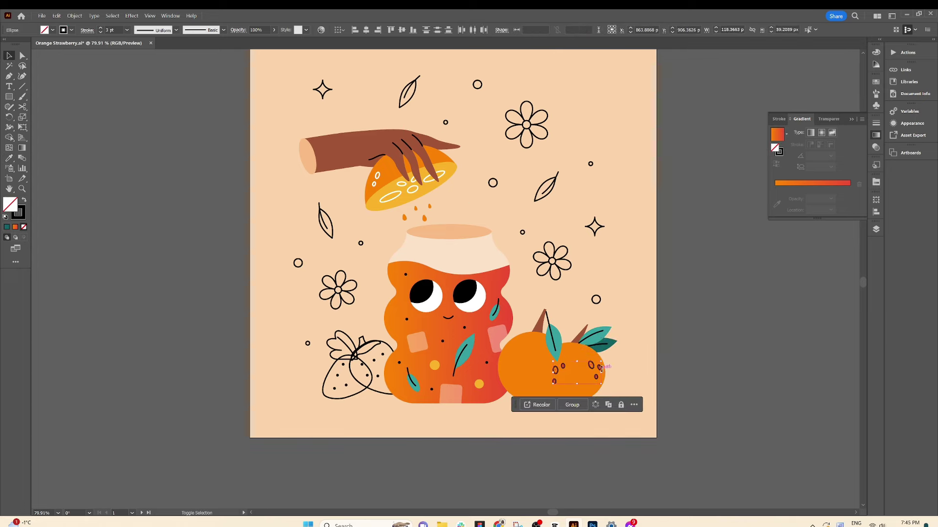
Step: Cut the front orange's outline and close a shadow shape between the oranges
left_click(402, 195)
scroll(578, 403, "up", 5)
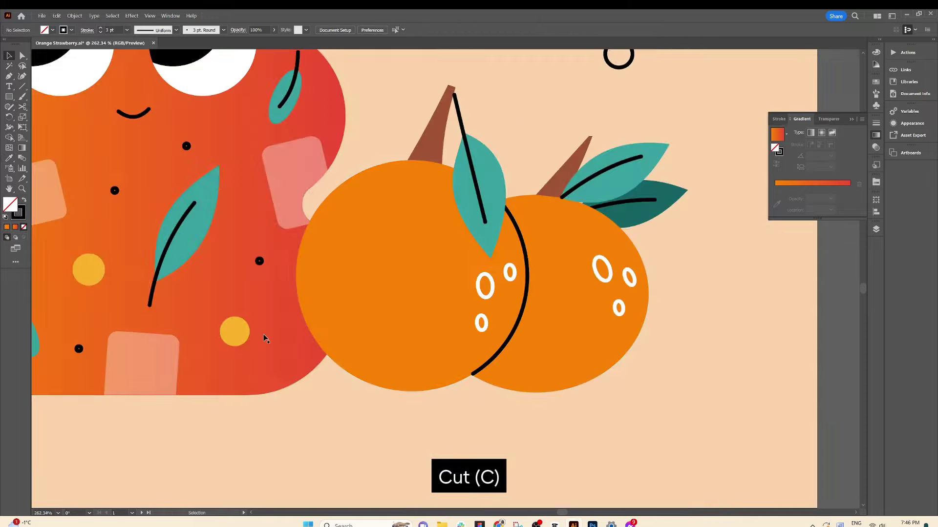
left_click(377, 168)
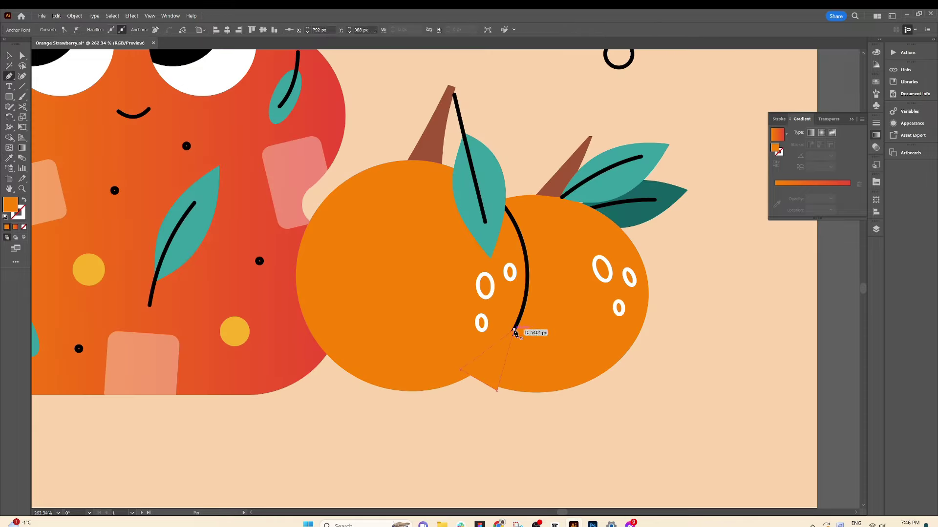
left_click(515, 332)
key("shift+m")
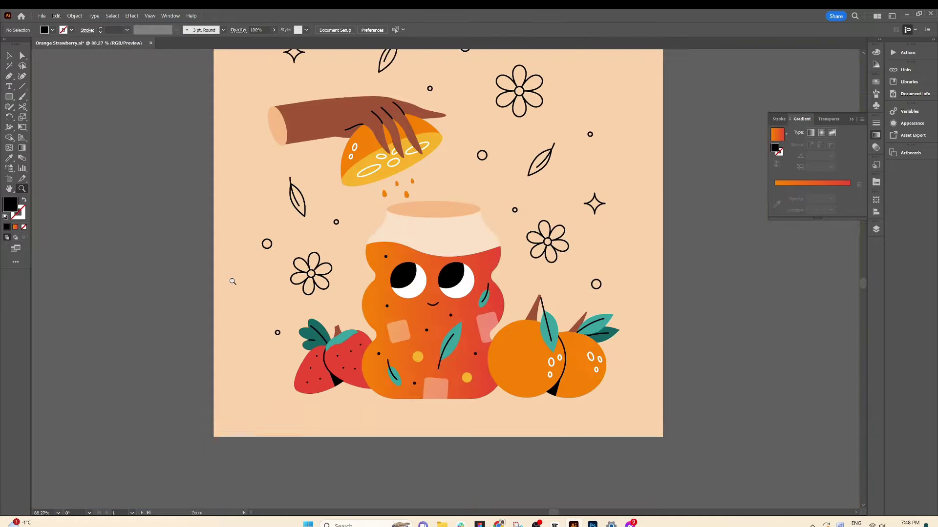
Step: Redo the jar gradient running top to bottom from red to yellow
double_click(472, 412)
left_click(22, 148)
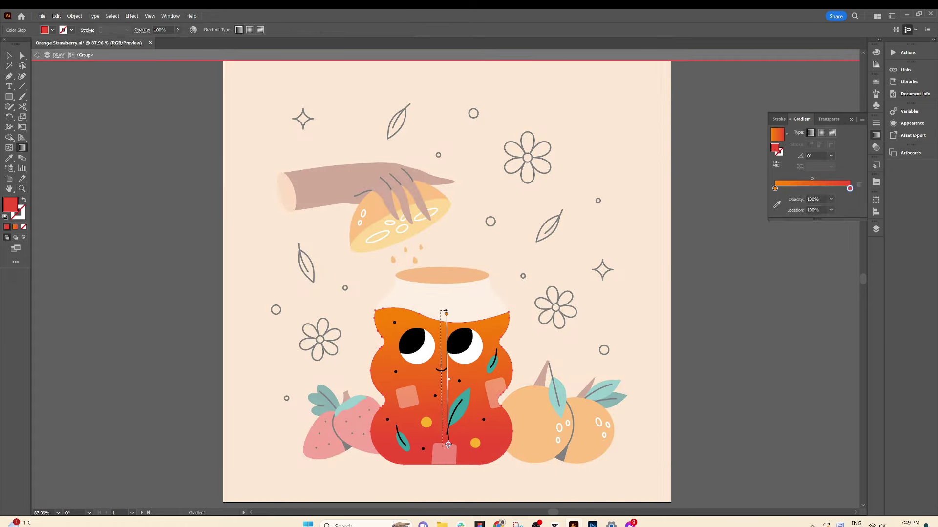
left_click_drag(441, 399, 442, 324)
left_click(919, 469)
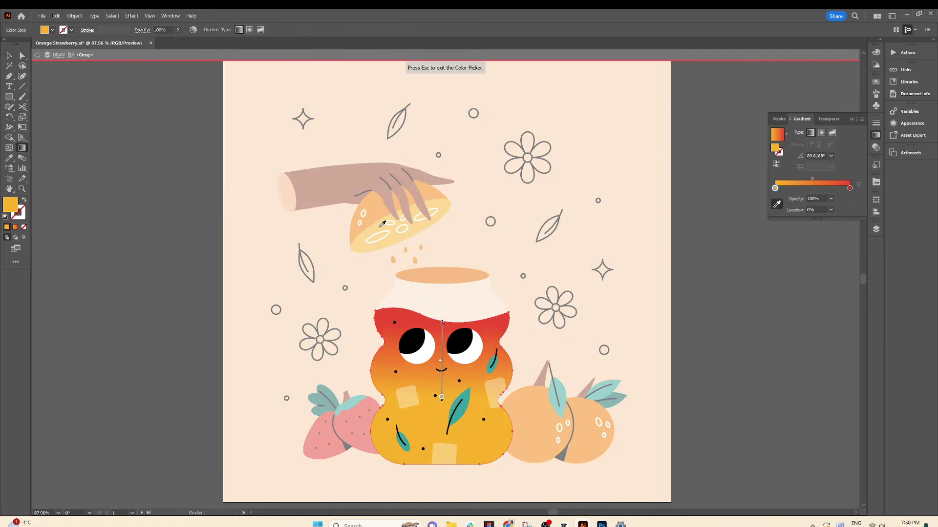
key("p")
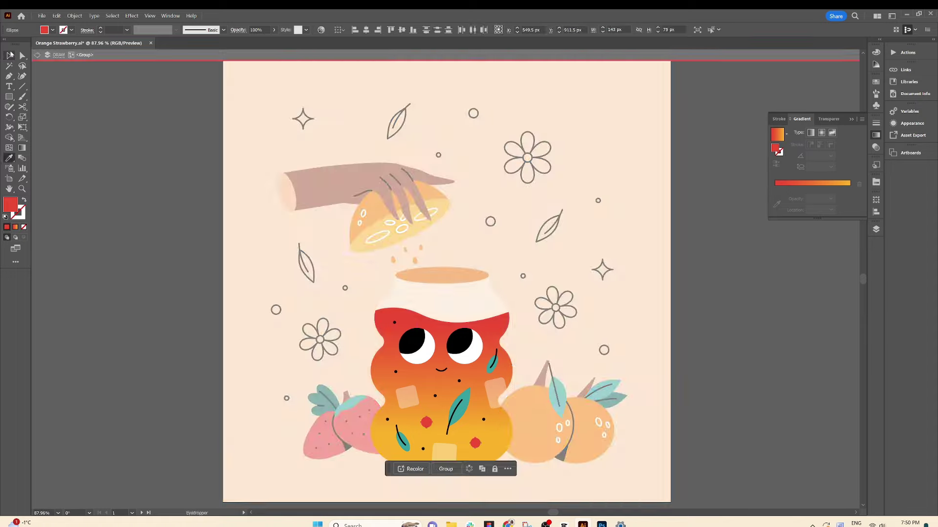
left_click(491, 301)
scroll(525, 327, "up", 5)
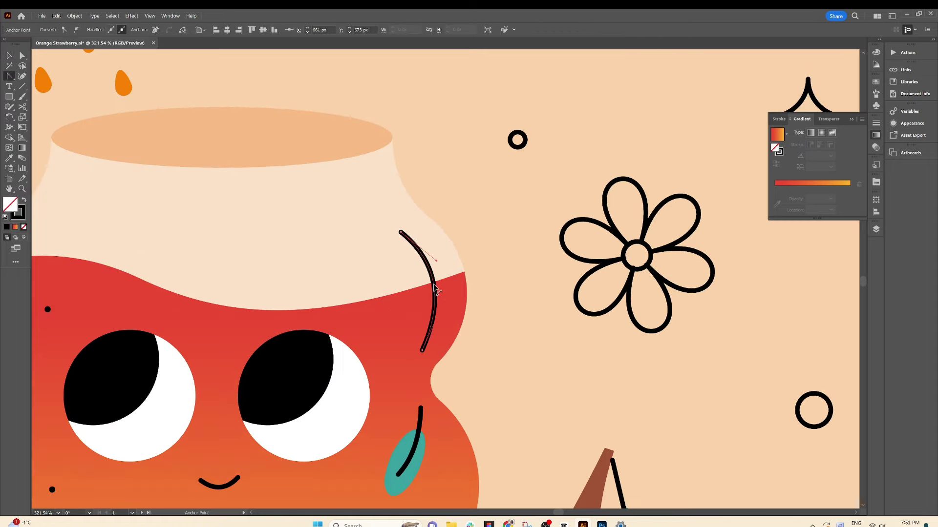
Step: Give the jar's highlight line a white stroke and split it into pieces
double_click(18, 212)
left_click(844, 203)
key("v")
left_click(505, 267)
scroll(422, 388, "up", 3)
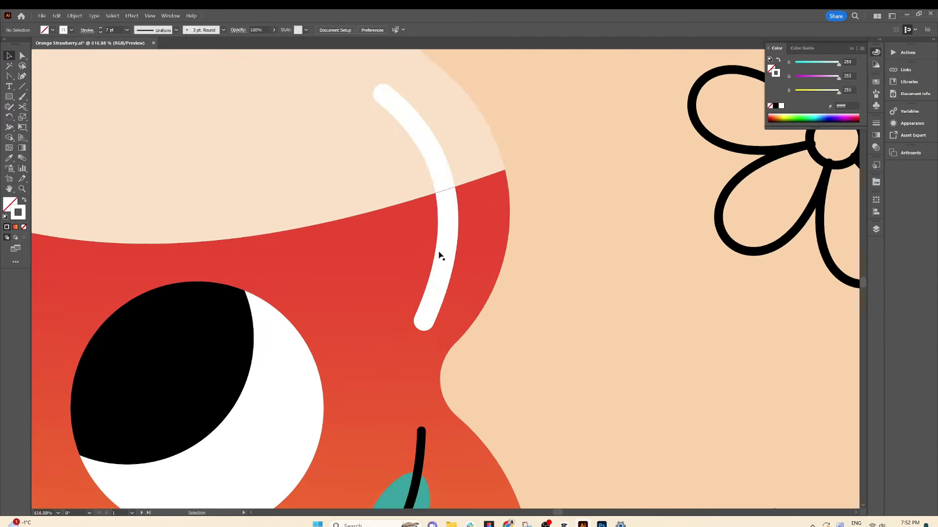
left_click(446, 243)
key("ctrl+0")
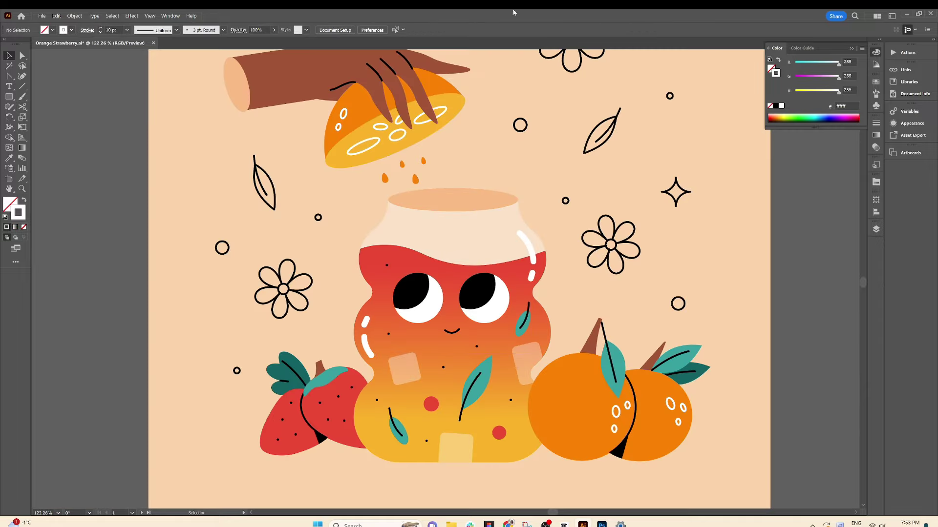
scroll(279, 296, "up", 2)
Step: Color the floating leaves teal and zoom out to the whole artboard
key("i")
left_click(279, 296)
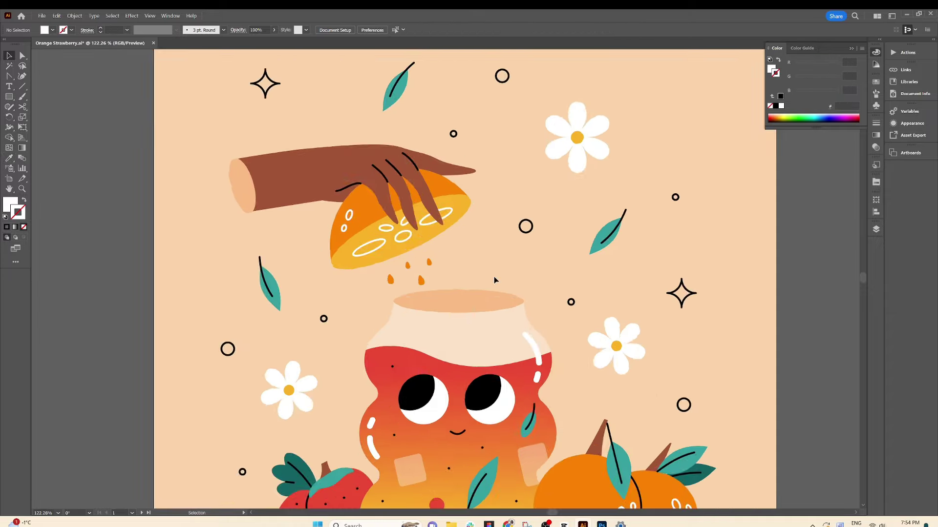
key("z")
left_click_drag(493, 280, 488, 253)
Step: Fill the sparkles, small dots and rings white
left_click(8, 55)
left_click(337, 132)
left_click(625, 277, "shift")
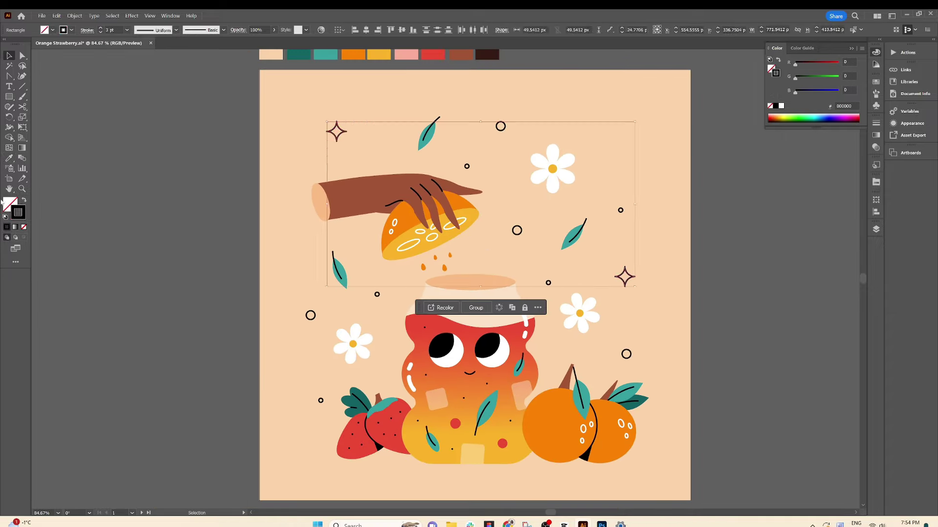
key("i")
left_click(552, 169)
left_click(518, 230, "ctrl+shift")
key("v")
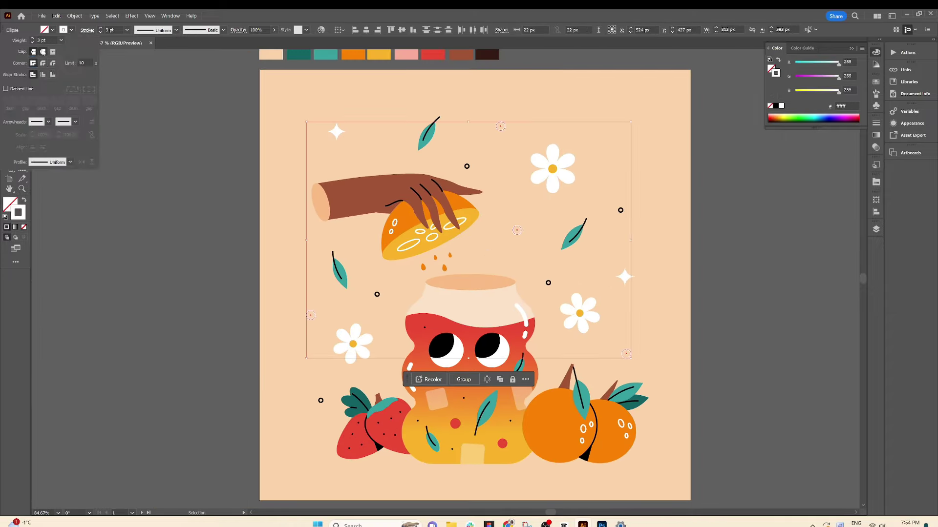
left_click(467, 166, "shift")
key("i")
left_click(553, 168)
left_click(8, 55)
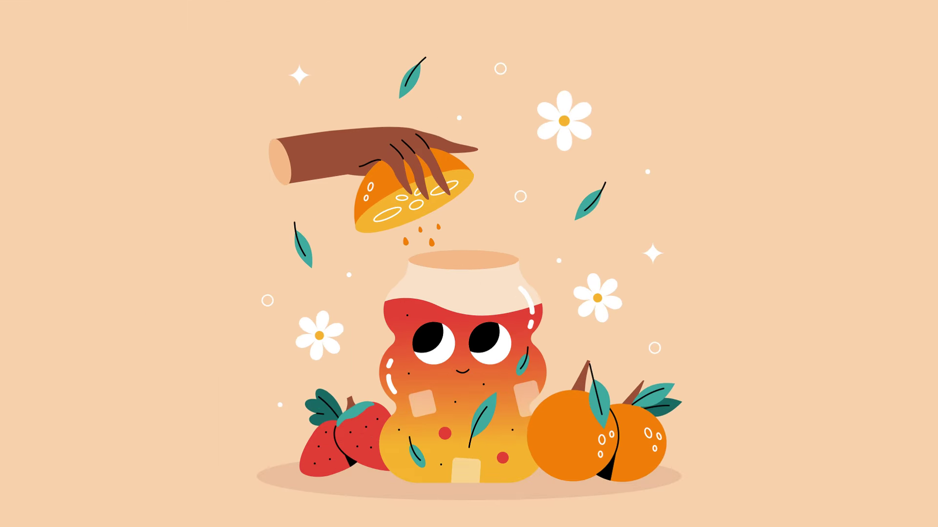